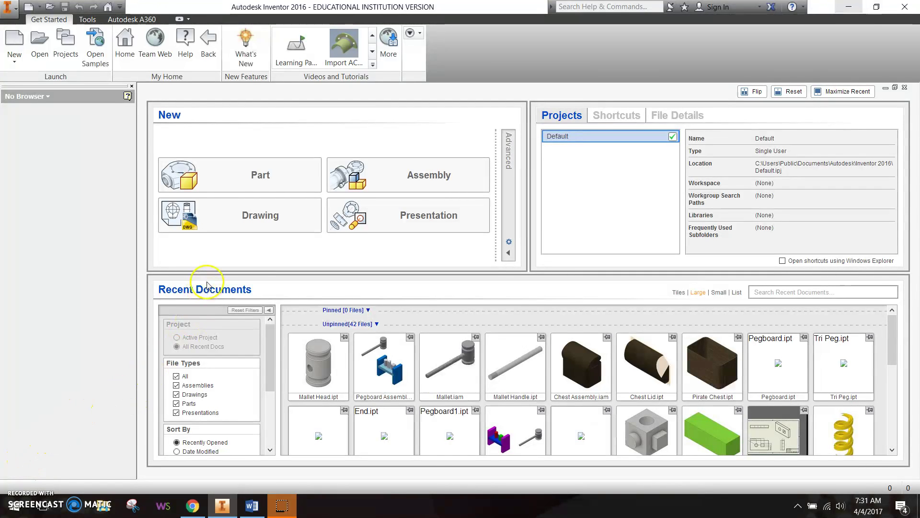
- Create a new drawing and start a base view of the Pegboard part from the Pegboard Toy folder
left_click(263, 218)
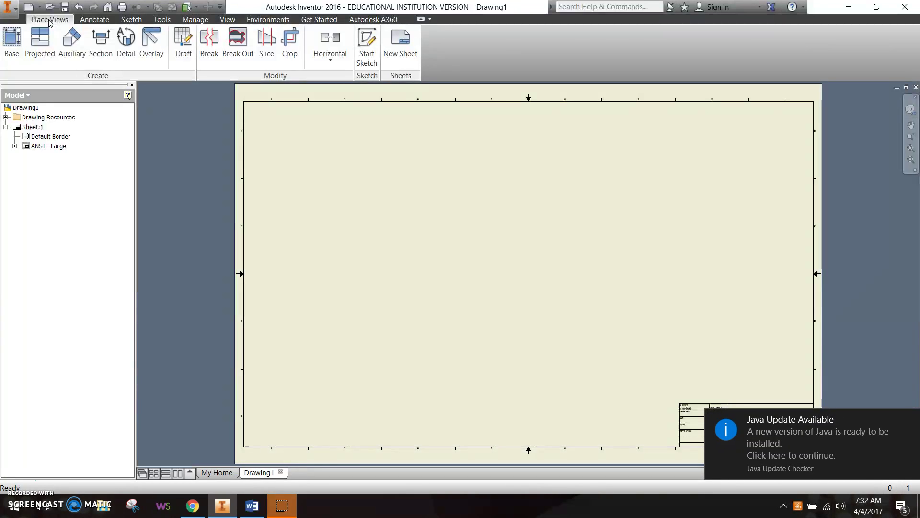
left_click(12, 37)
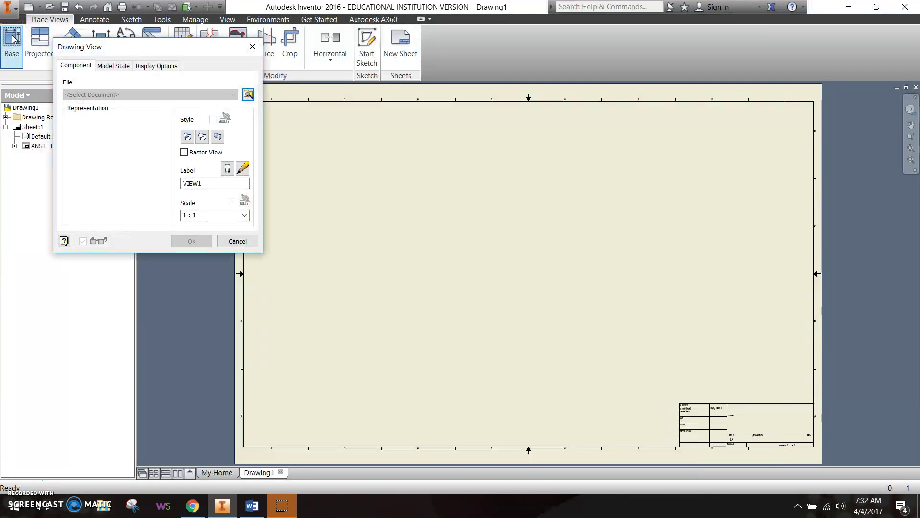
mouse_move(145, 52)
left_mouse_down()
mouse_move(199, 113)
mouse_move(246, 142)
left_mouse_up()
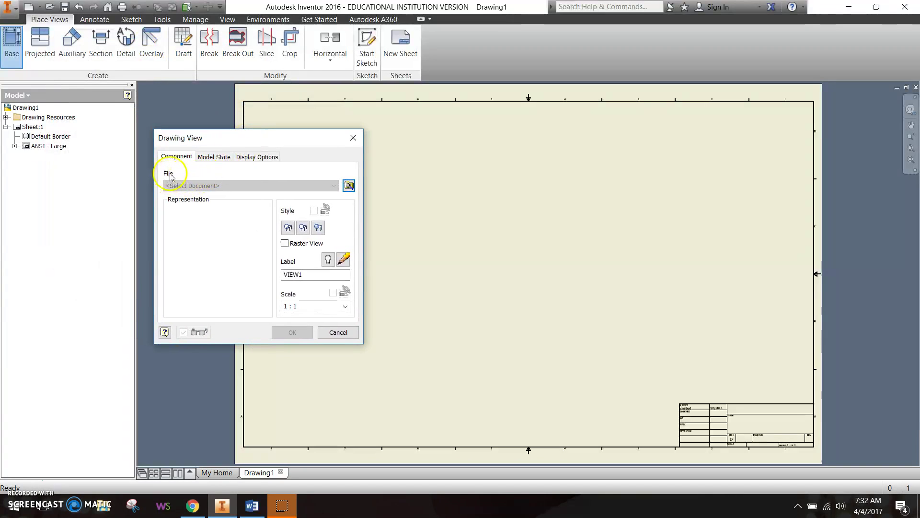
left_click(349, 186)
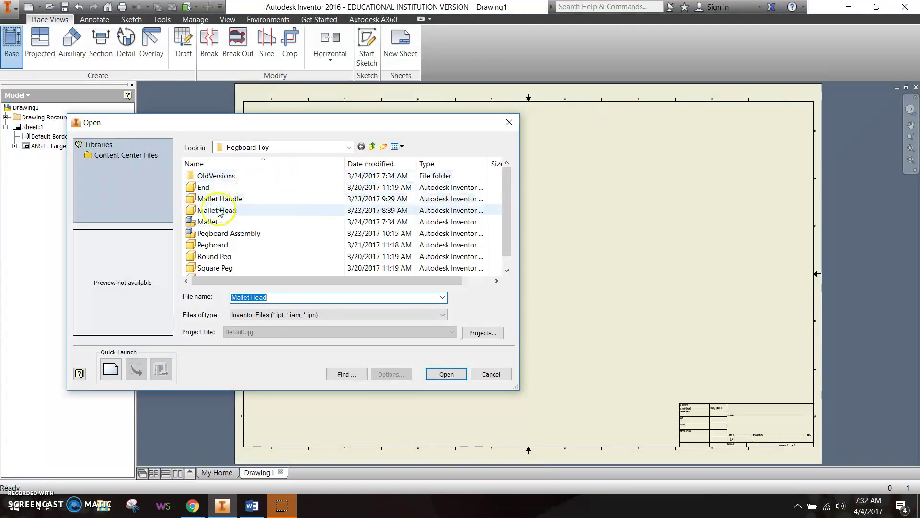
left_click(213, 248)
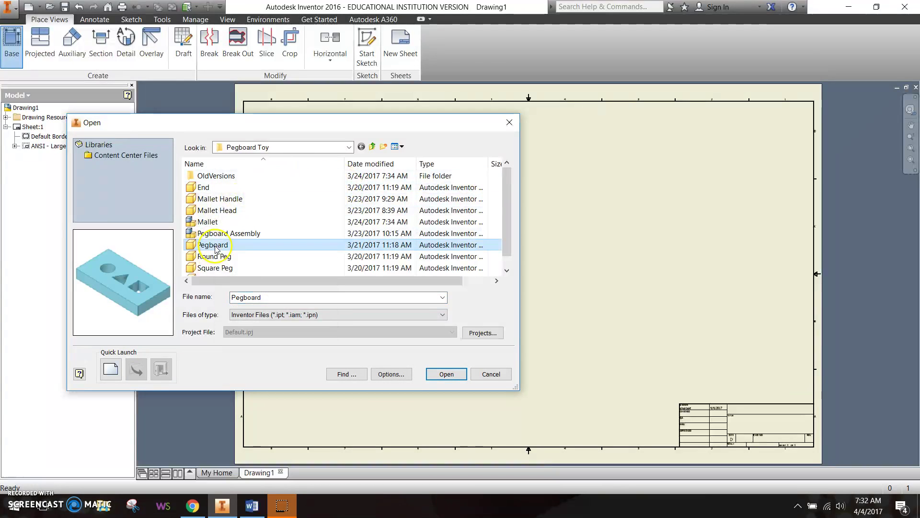
left_click(227, 234)
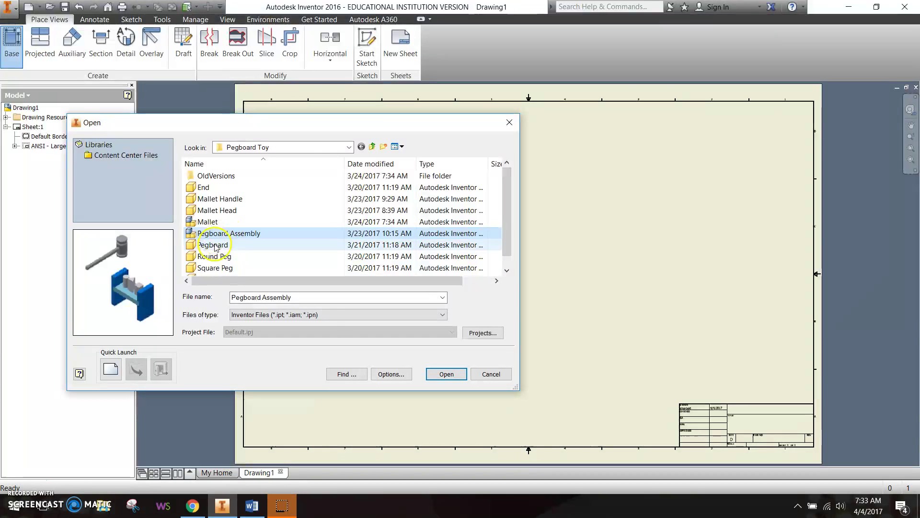
left_click(222, 245)
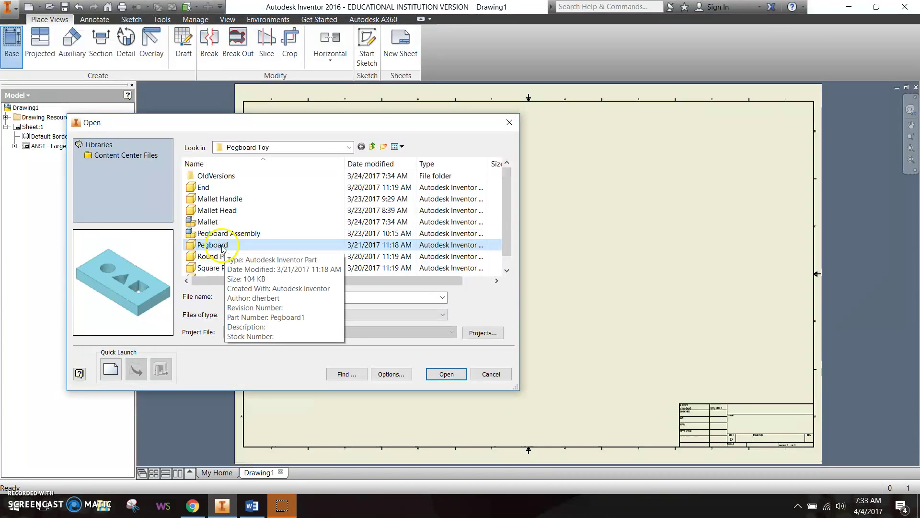
left_click(440, 374)
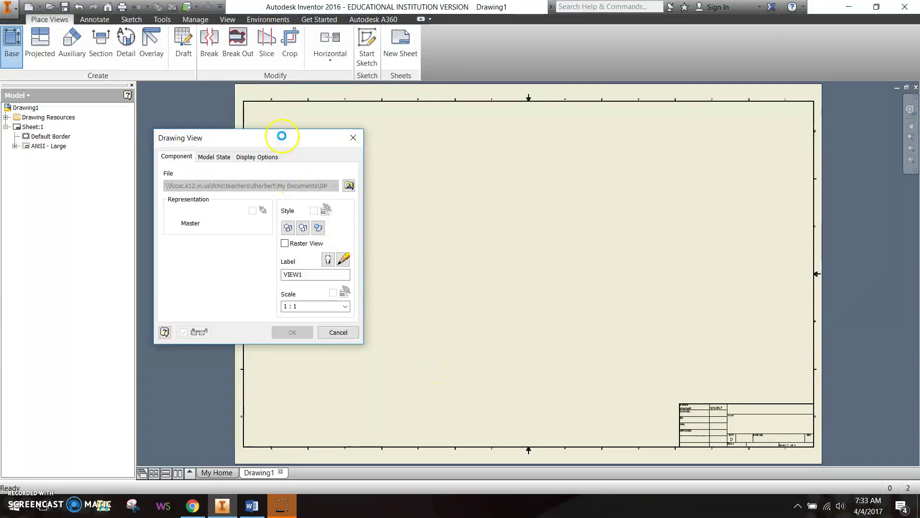
left_click_drag(282, 139, 146, 157)
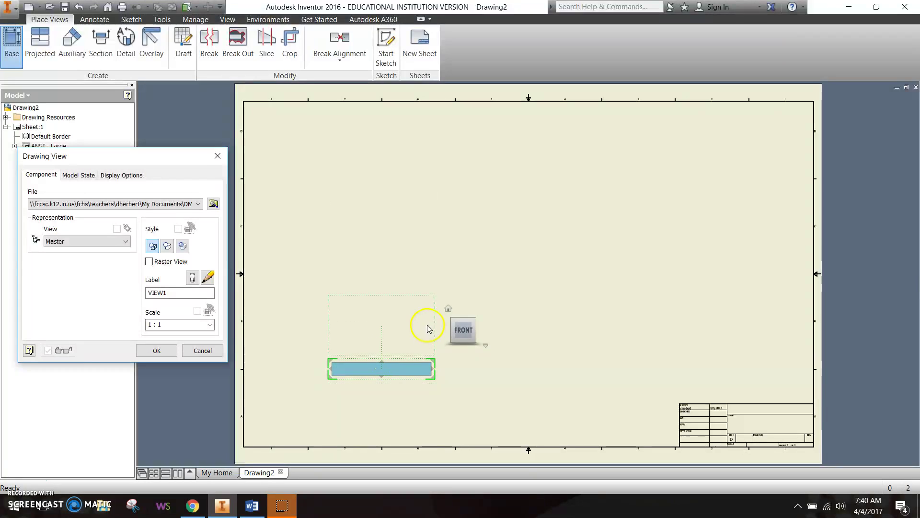
- Orient the base view to Top, scale it 2:1 and reposition it in the sheet's lower-left area
mouse_move(461, 322)
left_click(464, 313)
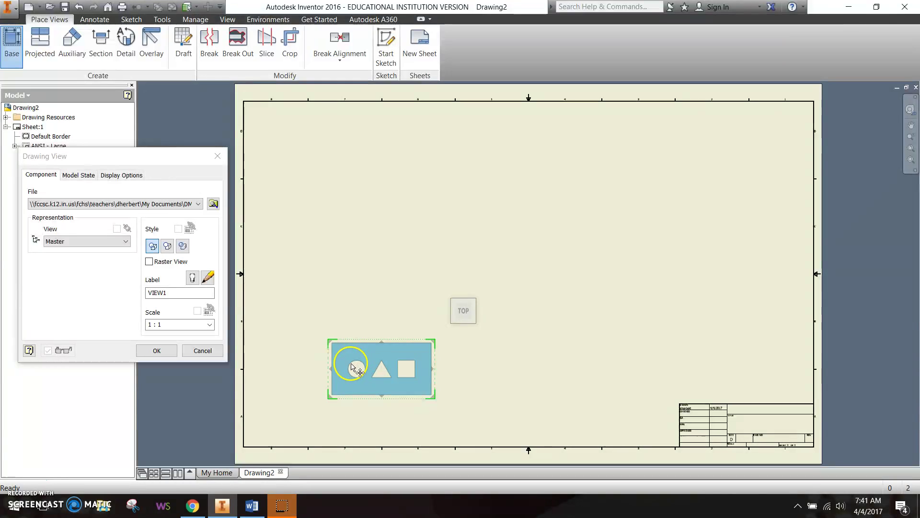
left_click(210, 325)
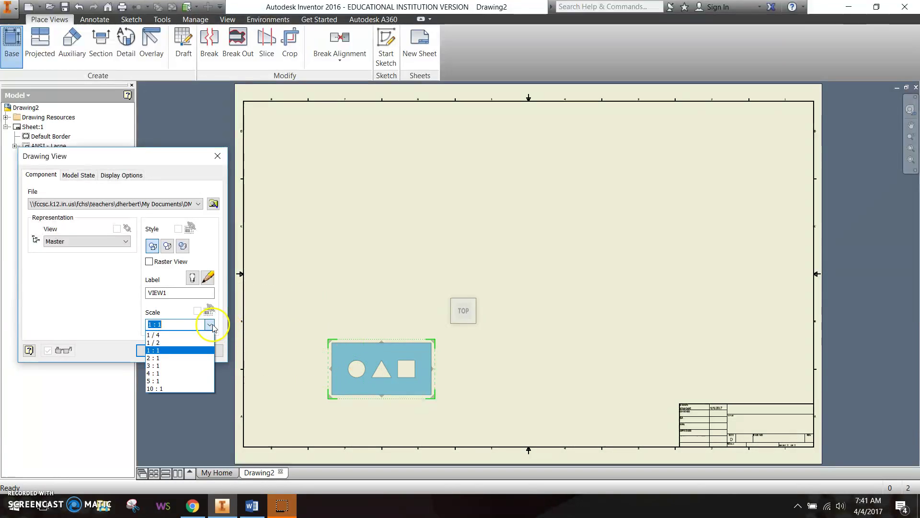
left_click(177, 358)
mouse_move(394, 338)
left_mouse_down()
mouse_move(411, 304)
mouse_move(436, 303)
left_mouse_up()
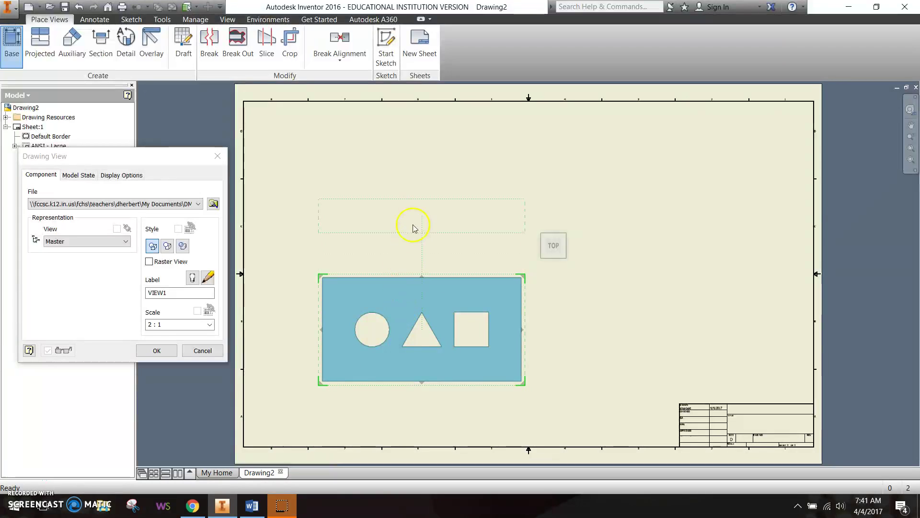
- Place projected views above and to the right of the base view, plus an isometric view in the sheet's upper-right corner
left_click(409, 170)
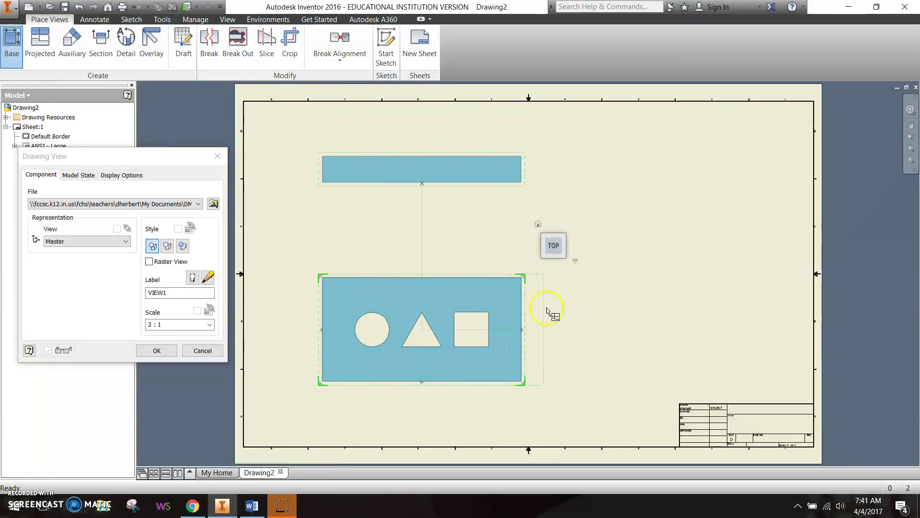
left_click(655, 343)
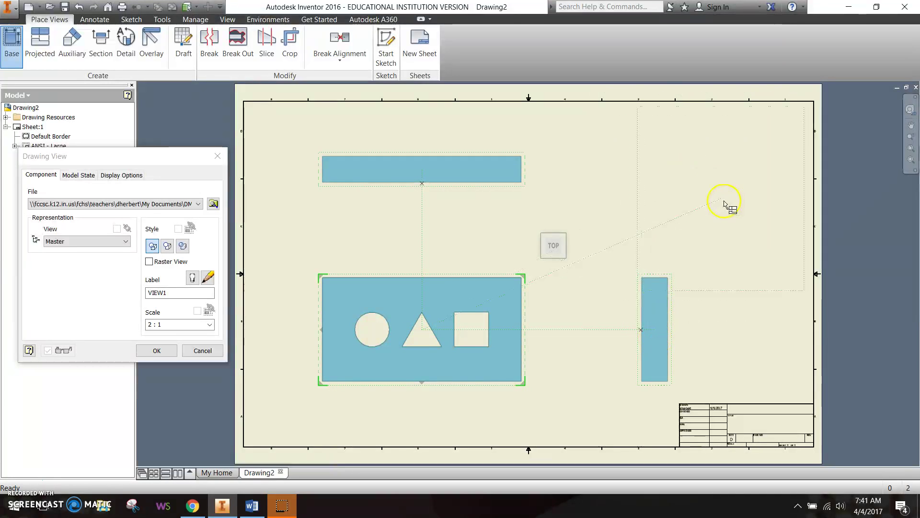
left_click(705, 197)
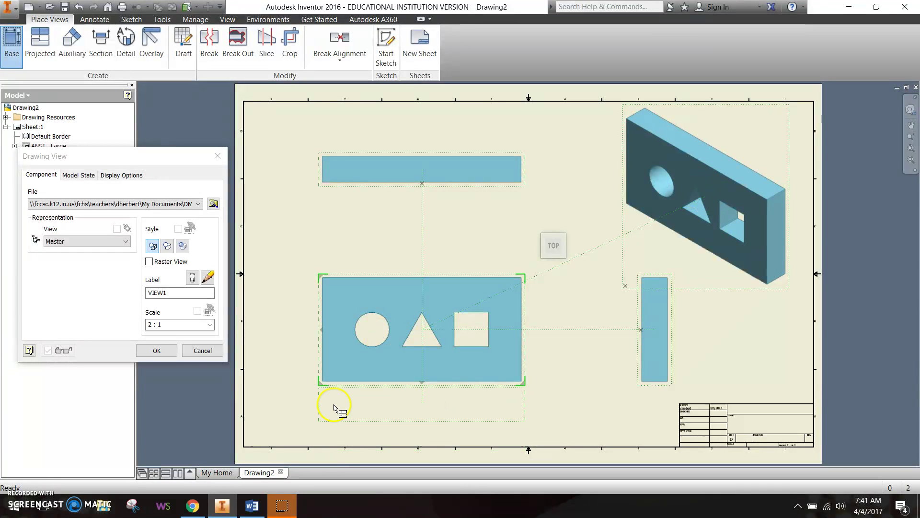
left_click(156, 350)
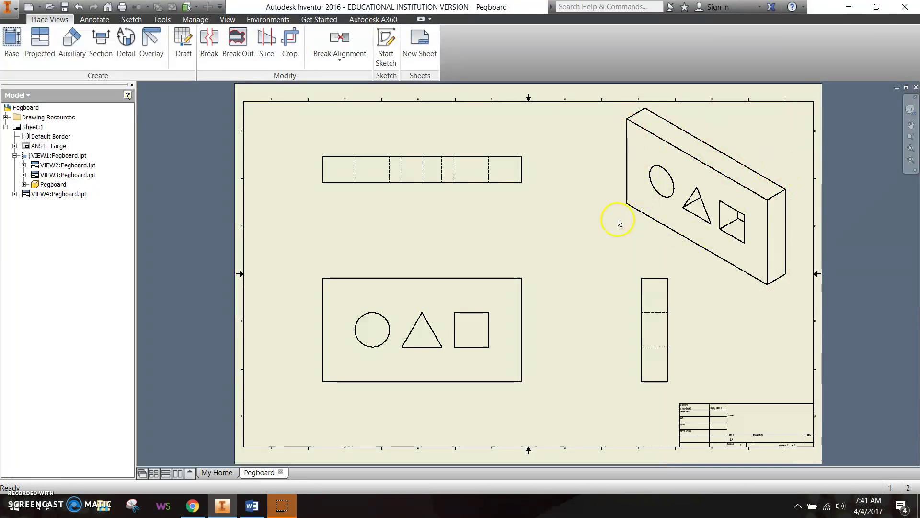
- Change the isometric view's display style to shaded
double_click(790, 130)
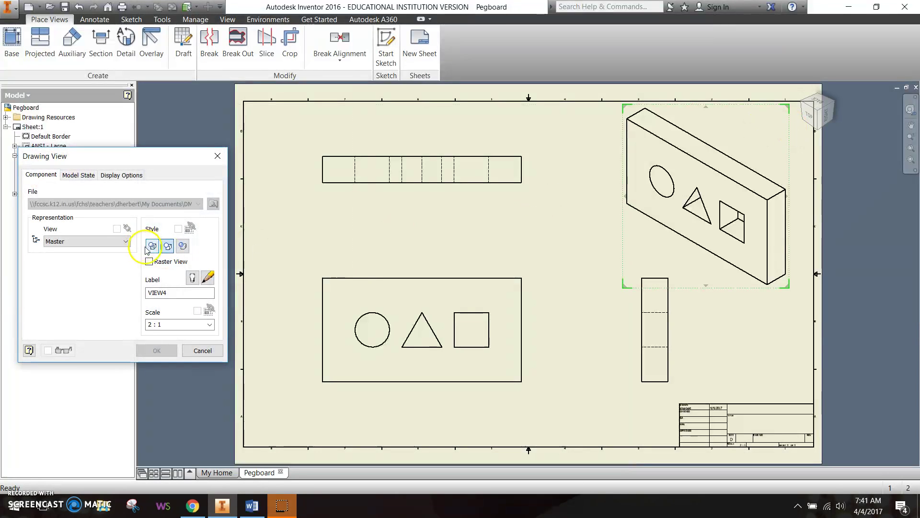
left_click(183, 247)
left_click(171, 354)
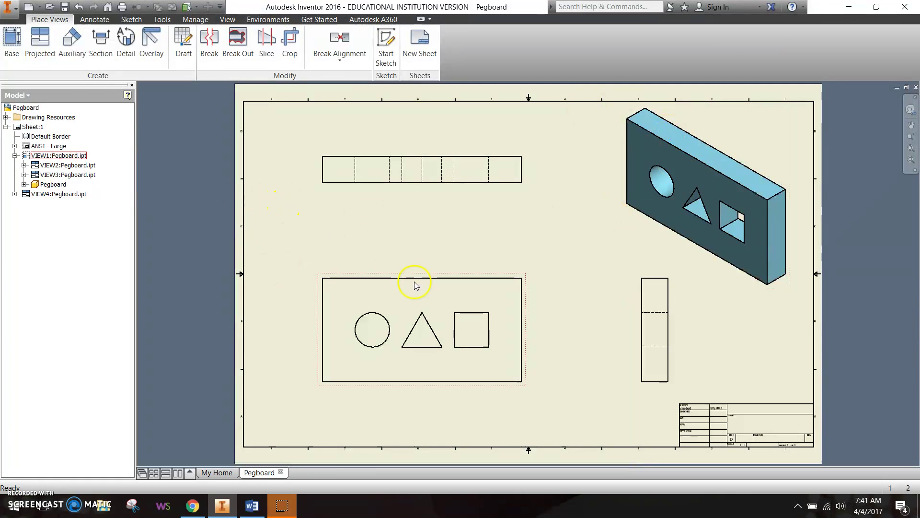
- Dimension the pegboard's overall length above the base view's top edge
left_click(94, 20)
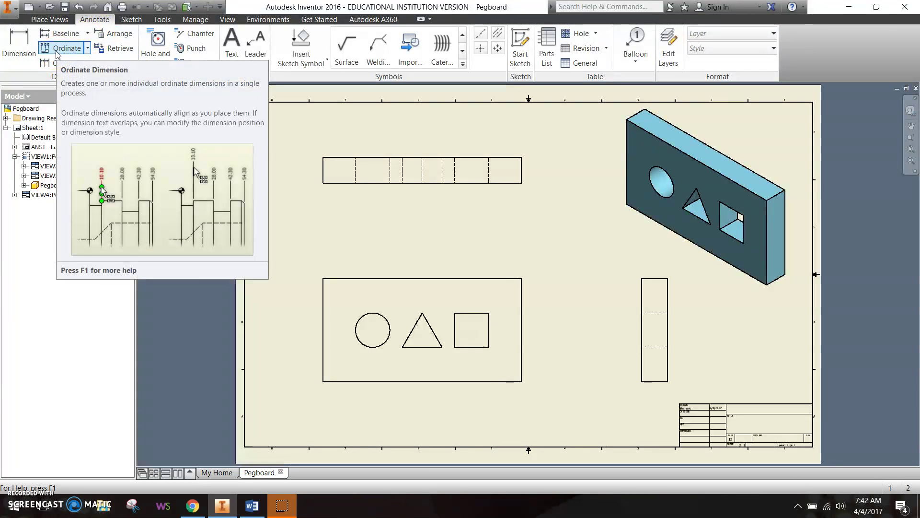
left_click(21, 47)
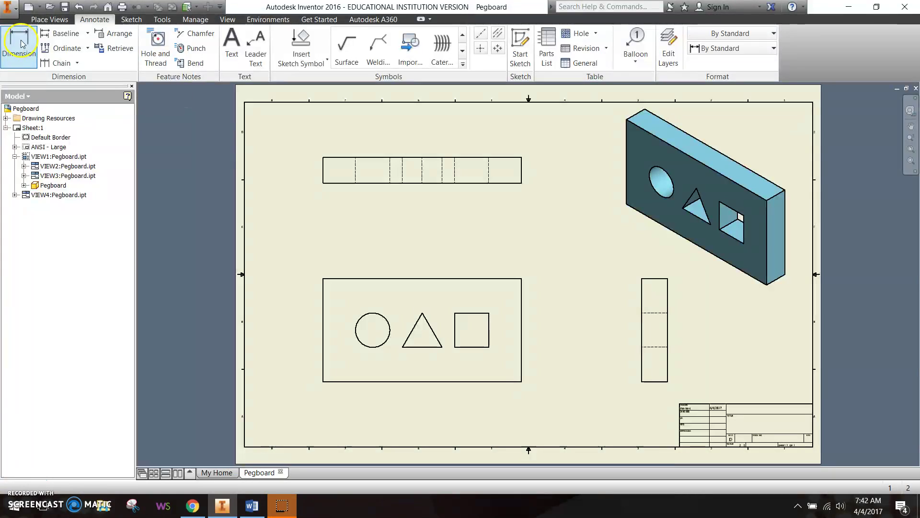
left_click(433, 279)
left_click(432, 256)
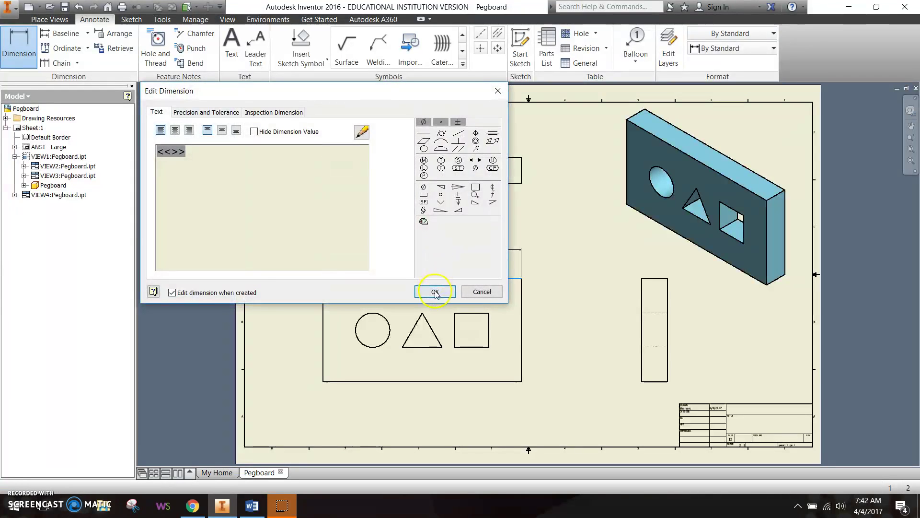
left_click(436, 292)
- Dimension the pegboard's overall height along the right edge of the base view
scroll(427, 267, "up", 5)
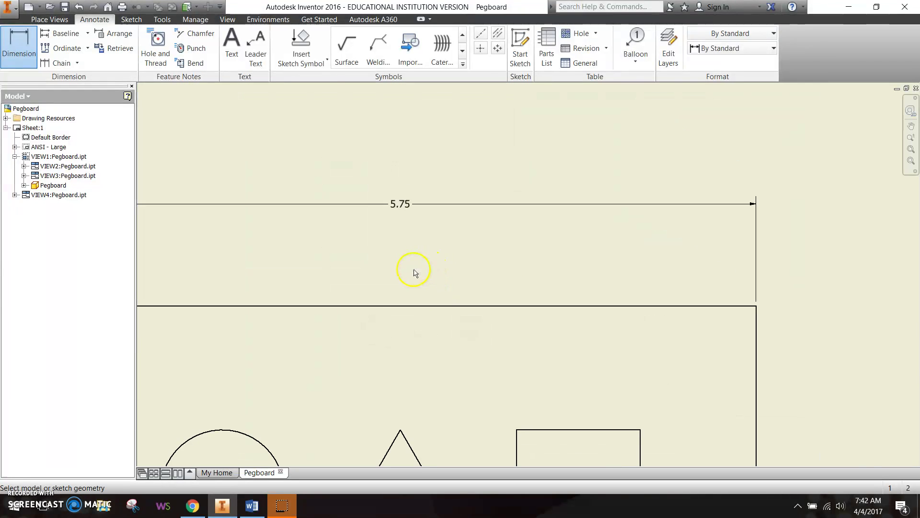
scroll(415, 273, "down", 3)
middle_click_drag(554, 302, 448, 186)
left_click(517, 239)
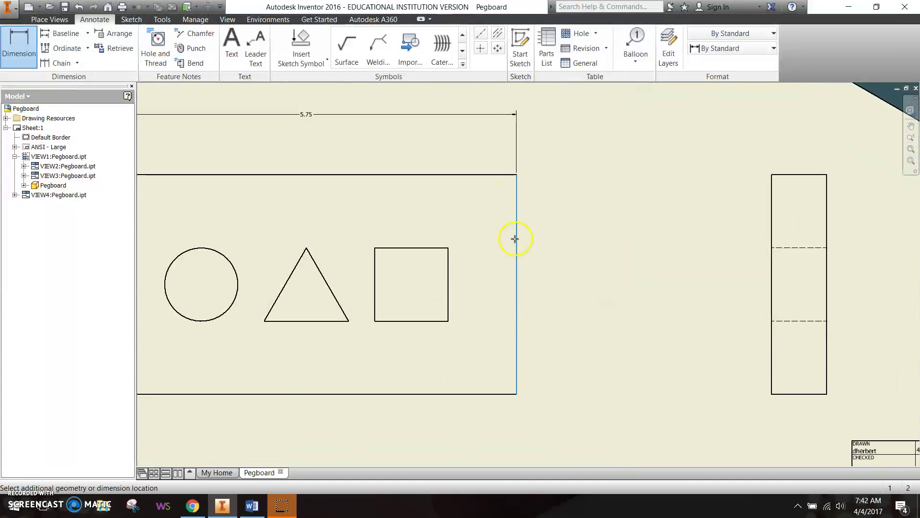
left_click(600, 268)
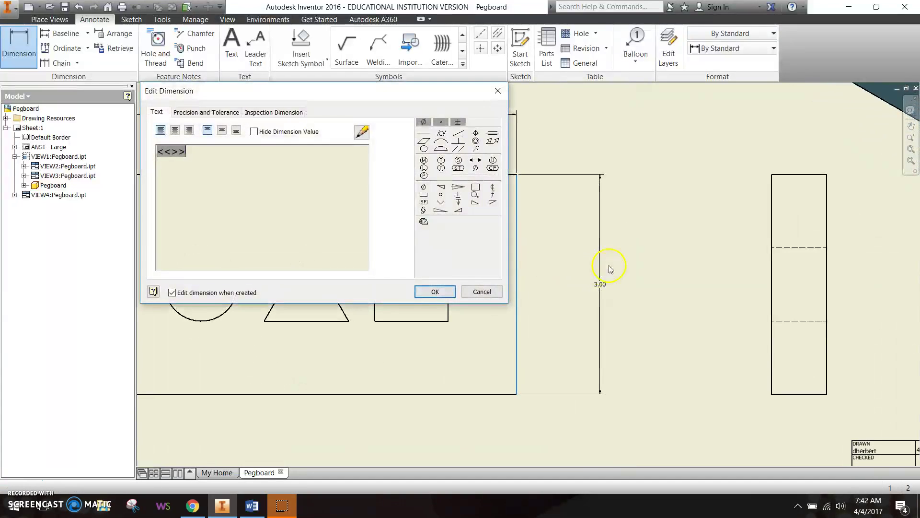
left_click(443, 291)
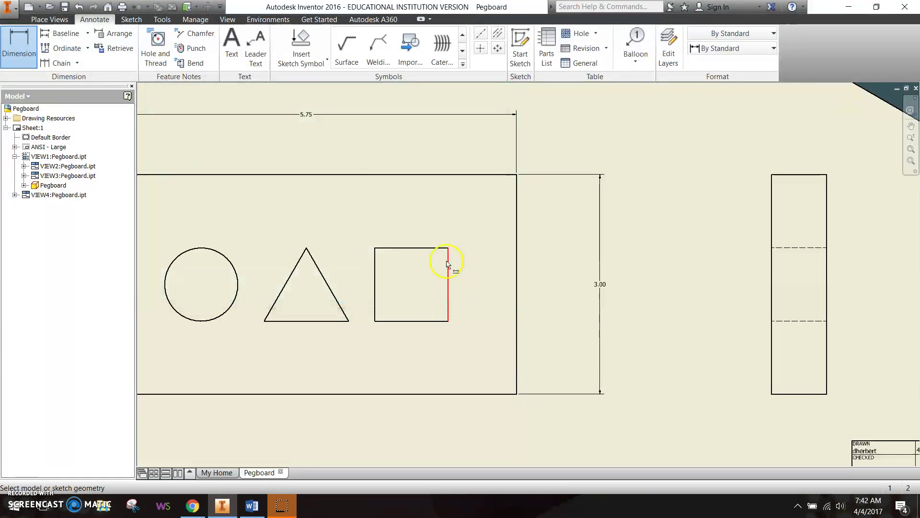
- Dimension the board's thickness at the right end of the projected view above the base view
scroll(448, 261, "down", 3)
middle_click_drag(447, 244, 469, 308)
scroll(492, 175, "up", 3)
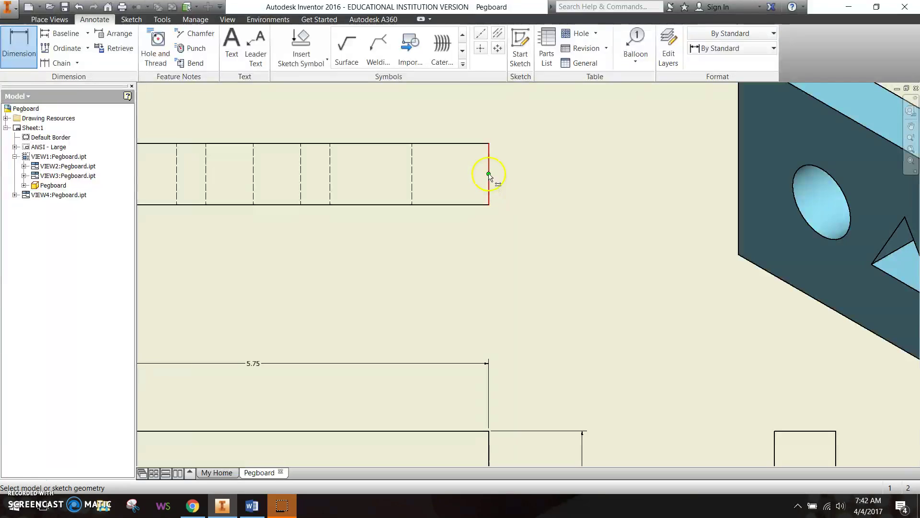
left_click(489, 173)
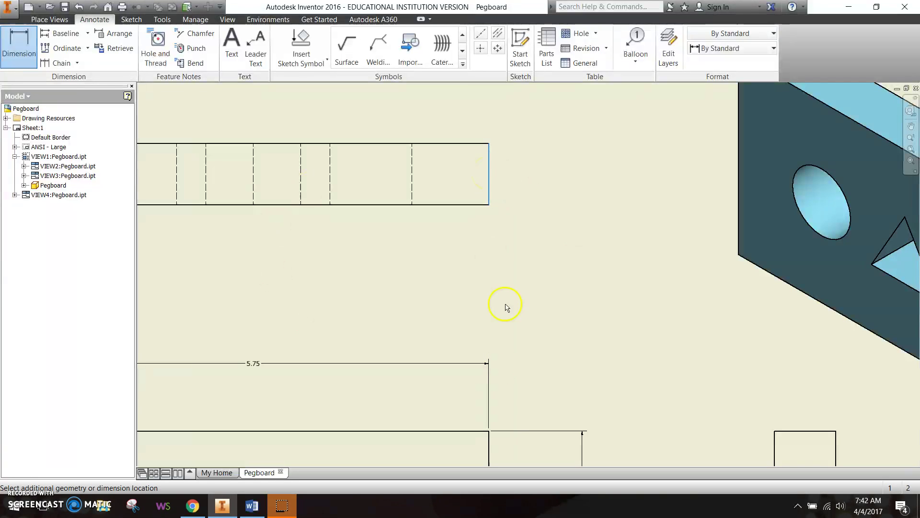
left_click(25, 41)
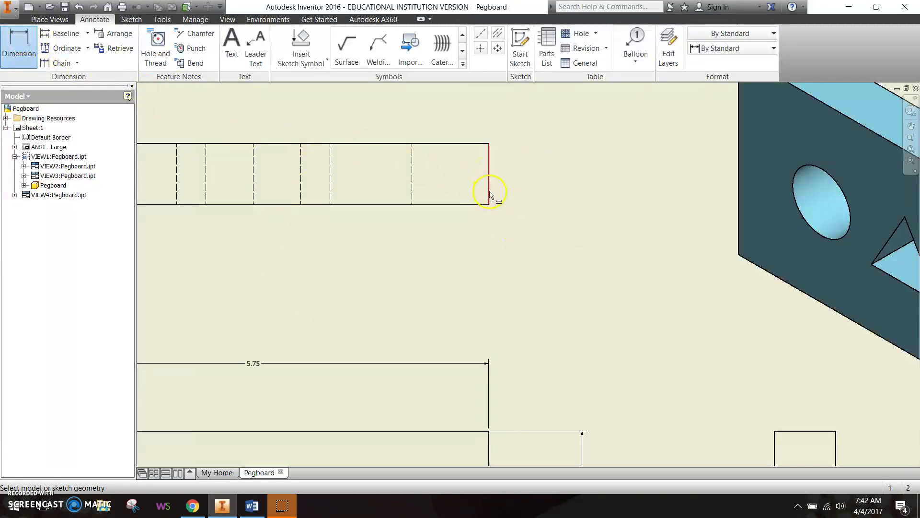
left_click(489, 194)
left_click(545, 177)
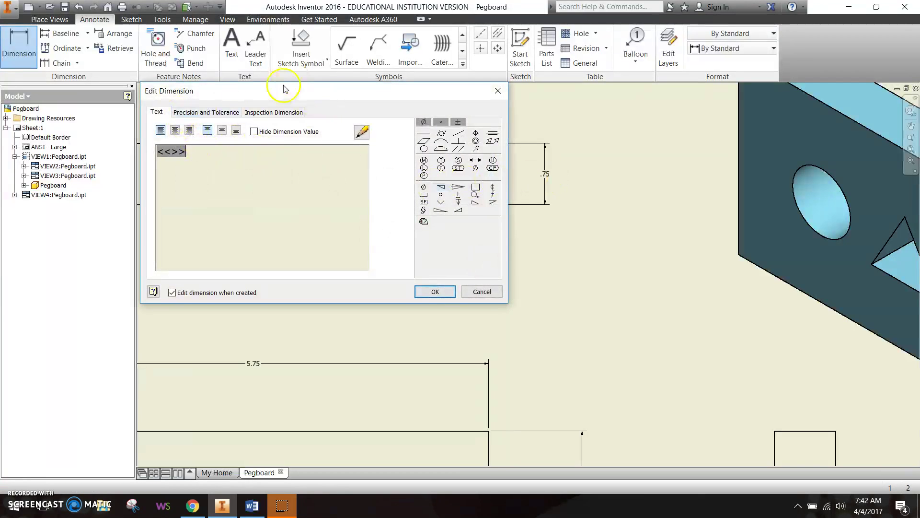
- Try appending "x3" to the thickness dimension's text, and remove it again
left_click(274, 177)
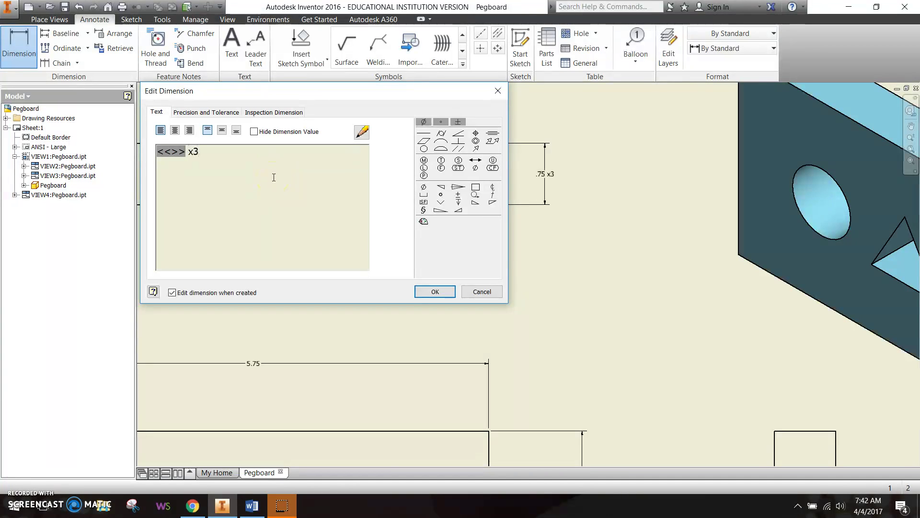
key("BackSpace")
key("BackSpace")
- Add a center mark to the circular hole in the base view
scroll(434, 292, "up", 2)
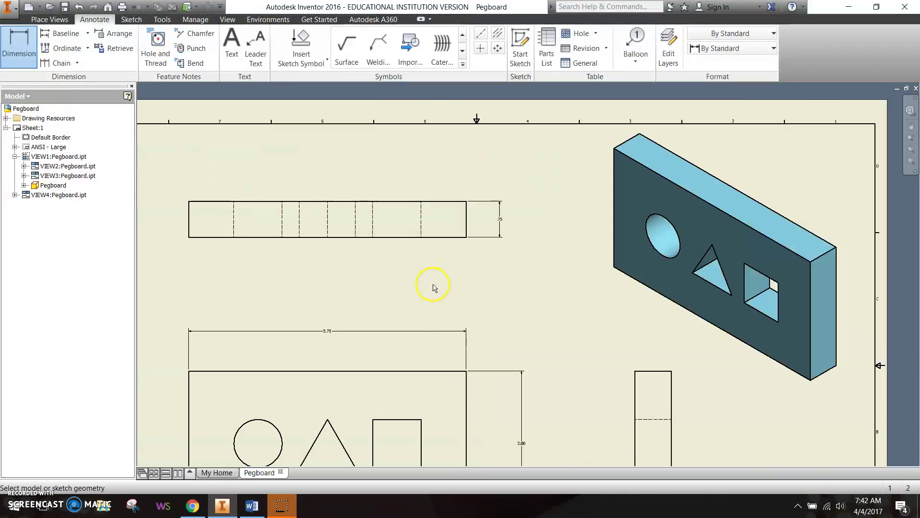
scroll(421, 300, "up", 3)
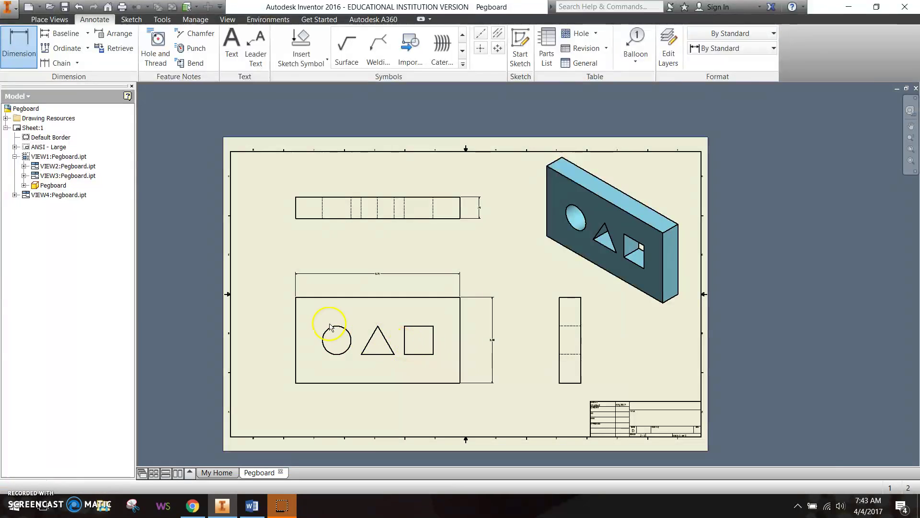
scroll(316, 338, "up", 3)
mouse_move(411, 353)
middle_mouse_down()
mouse_move(410, 298)
mouse_move(424, 269)
middle_mouse_up()
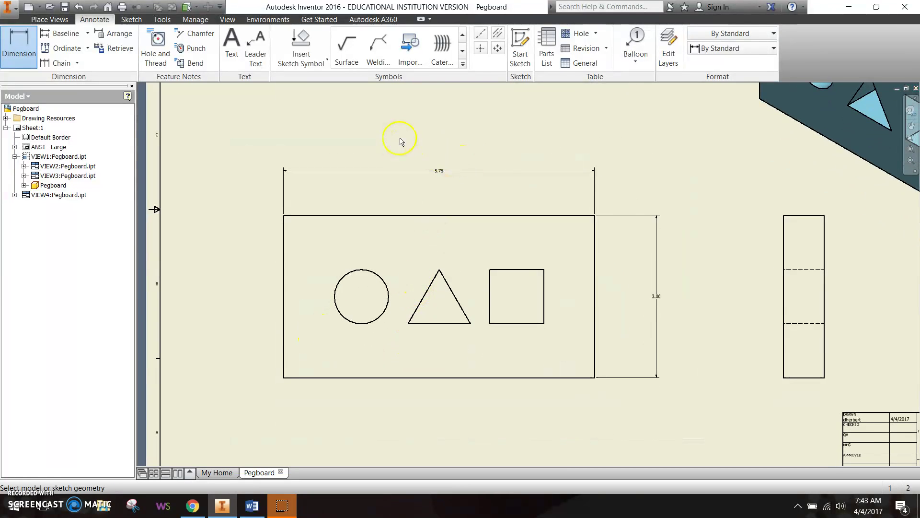
left_click(481, 48)
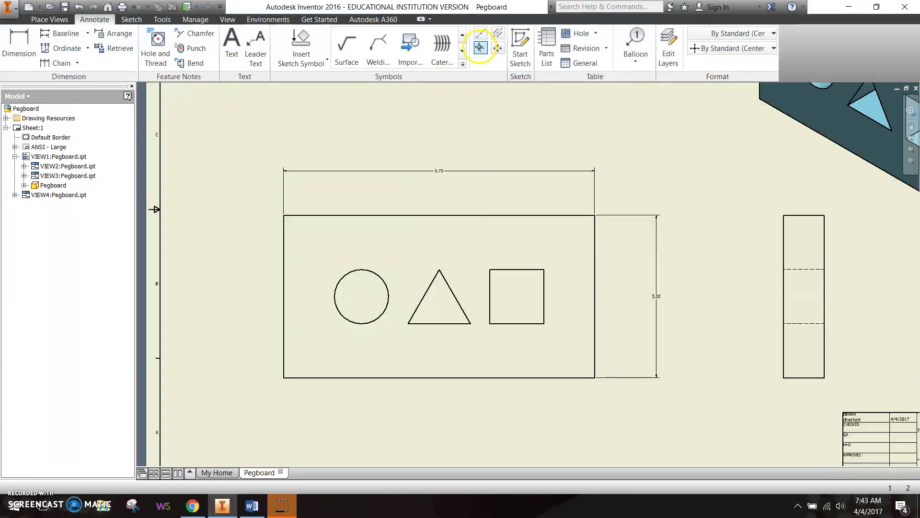
left_click(373, 272)
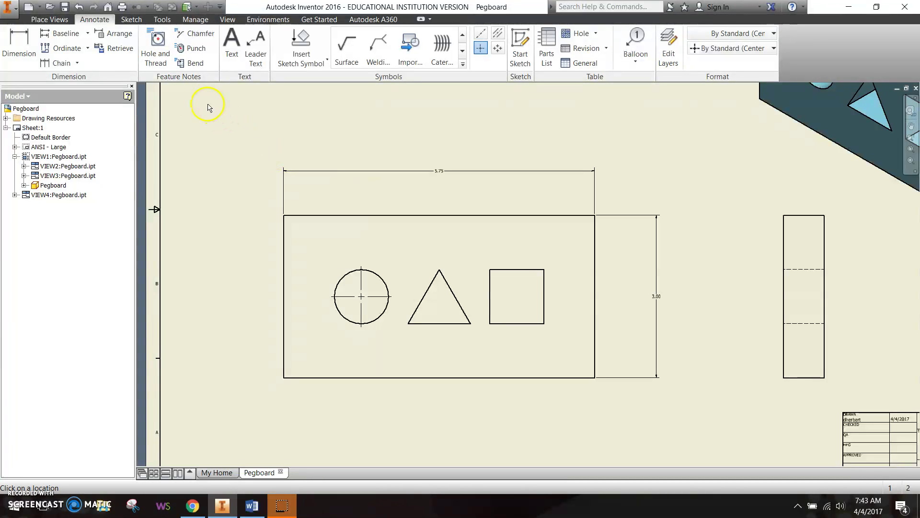
- Add a diameter dimension to the circular hole in the base view, placing its text outside the board's lower-left corner
left_click(29, 44)
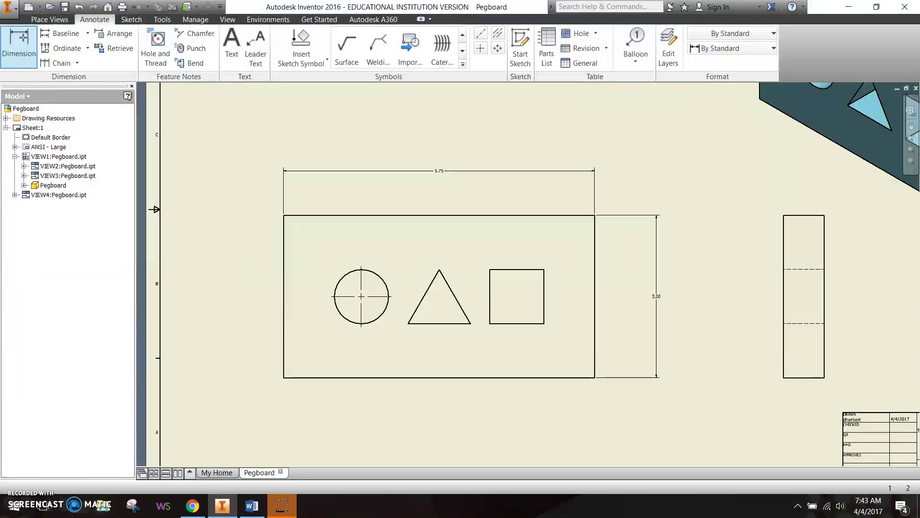
left_click(346, 322)
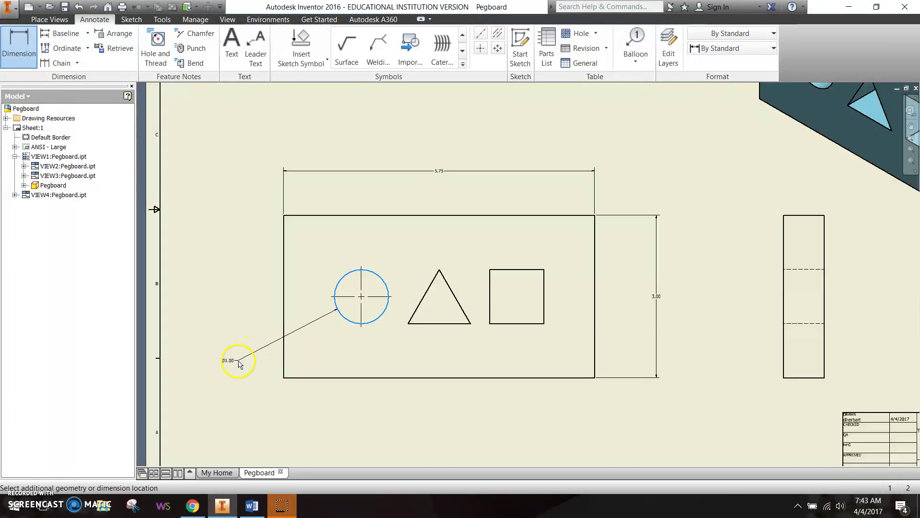
left_click(239, 378)
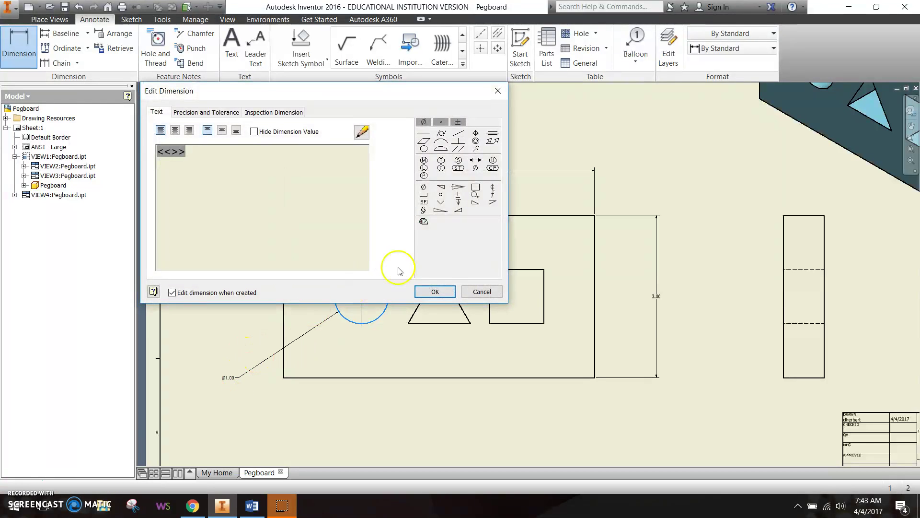
left_click(428, 295)
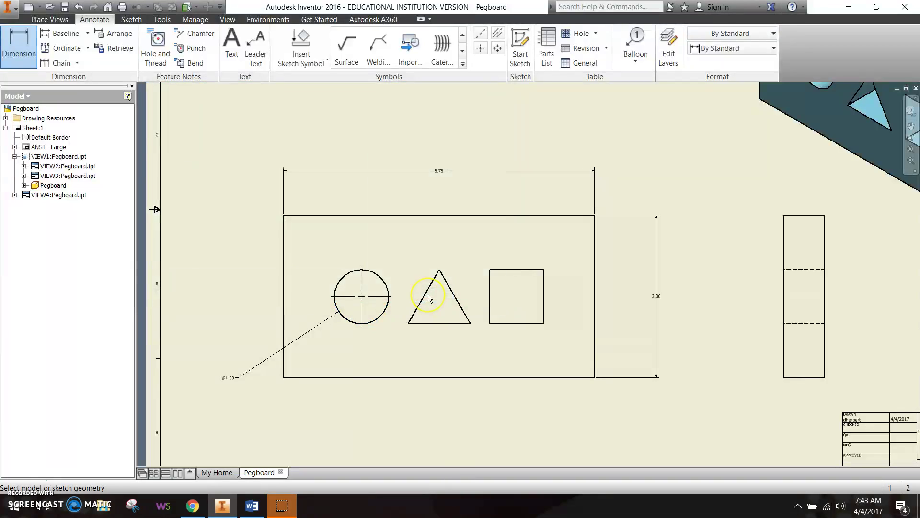
- Dimension the triangular hole's height from base to apex, placing the dimension inside the triangle
left_click(474, 326)
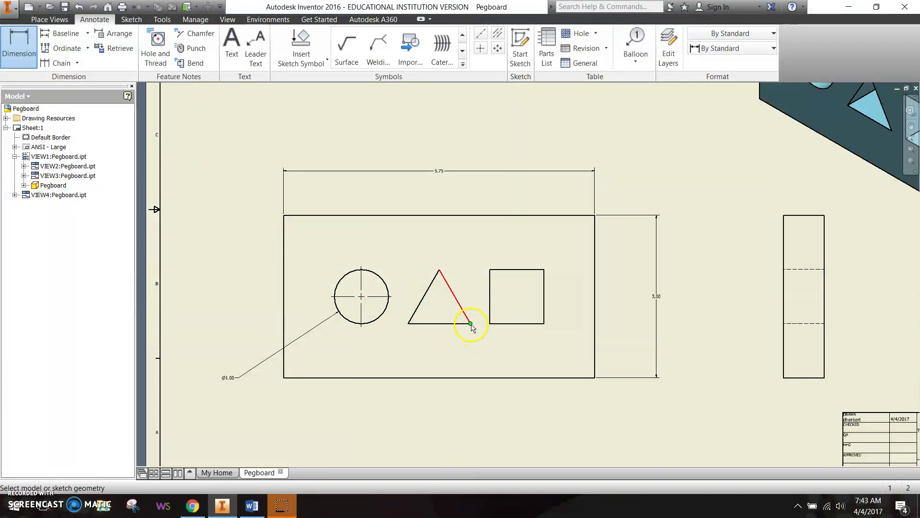
left_click(467, 324)
left_click(438, 276)
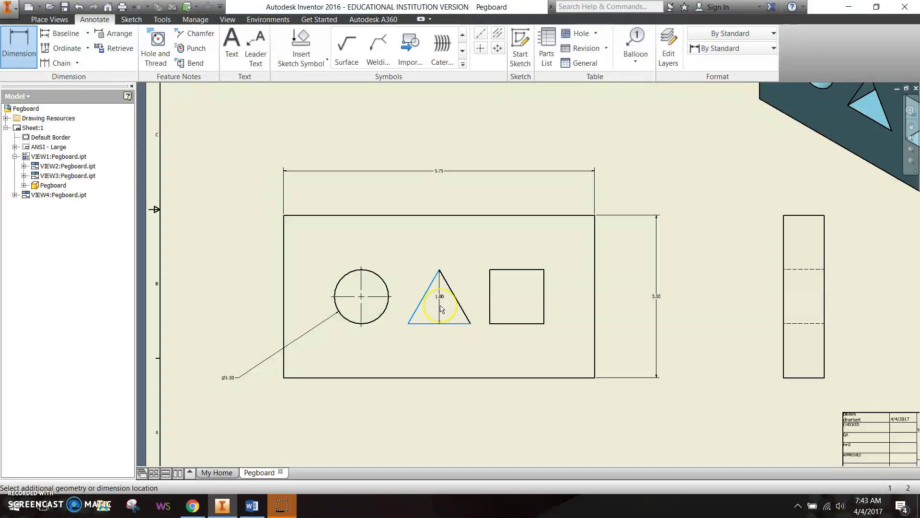
left_click(441, 309)
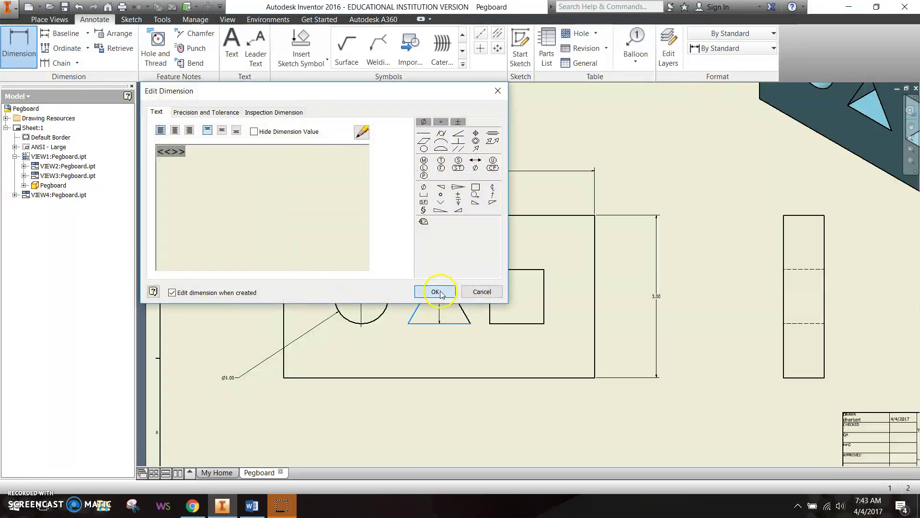
left_click(437, 291)
- Dimension the square hole's height along its right side and its width above its top edge
left_click(545, 297)
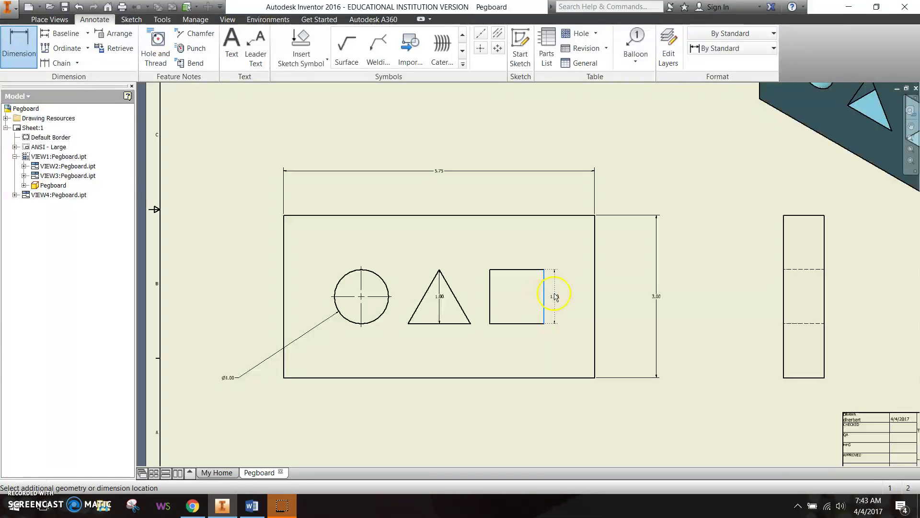
left_click(565, 295)
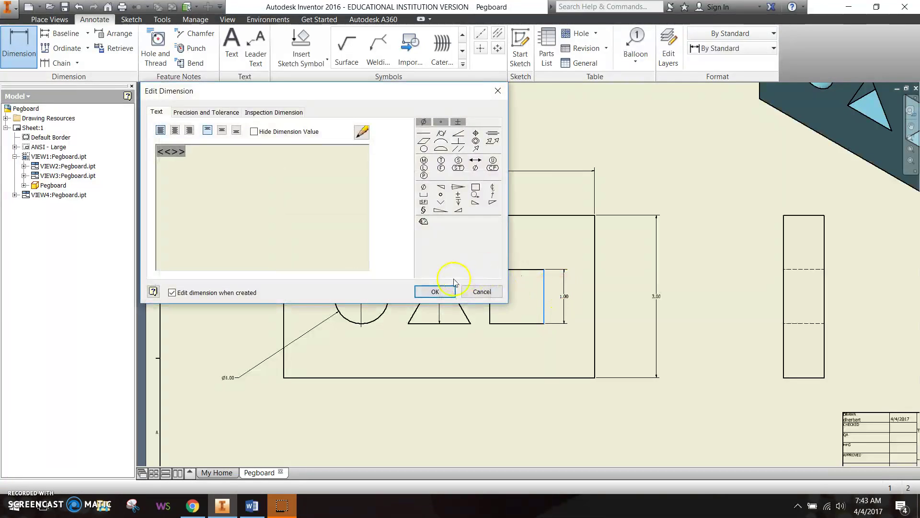
left_click(434, 292)
left_click(520, 270)
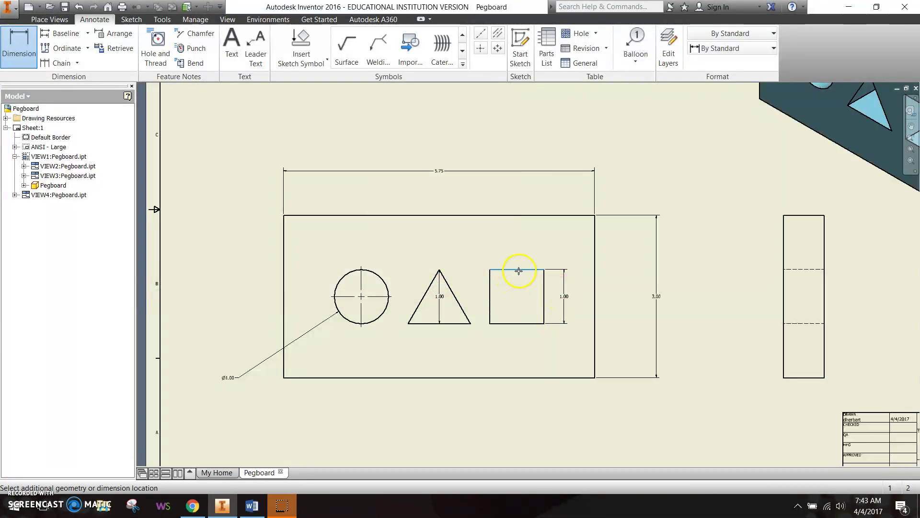
key("Escape")
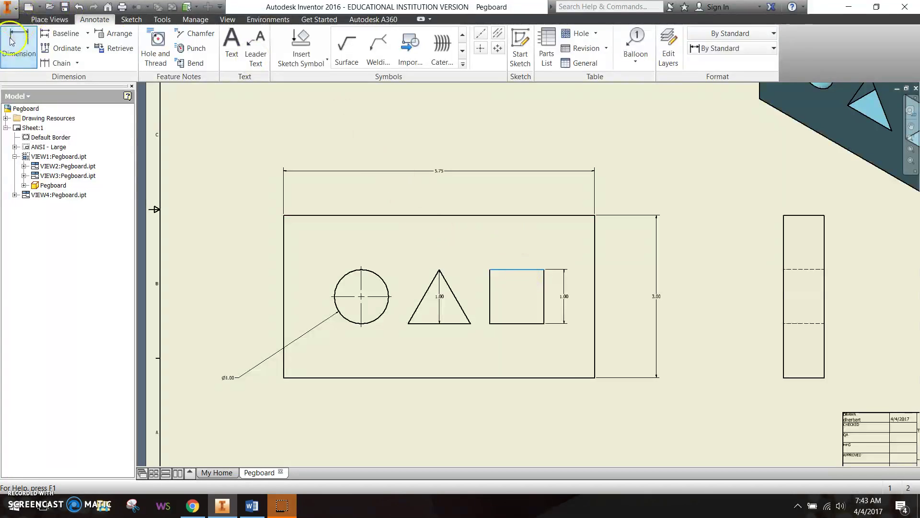
left_click(526, 270)
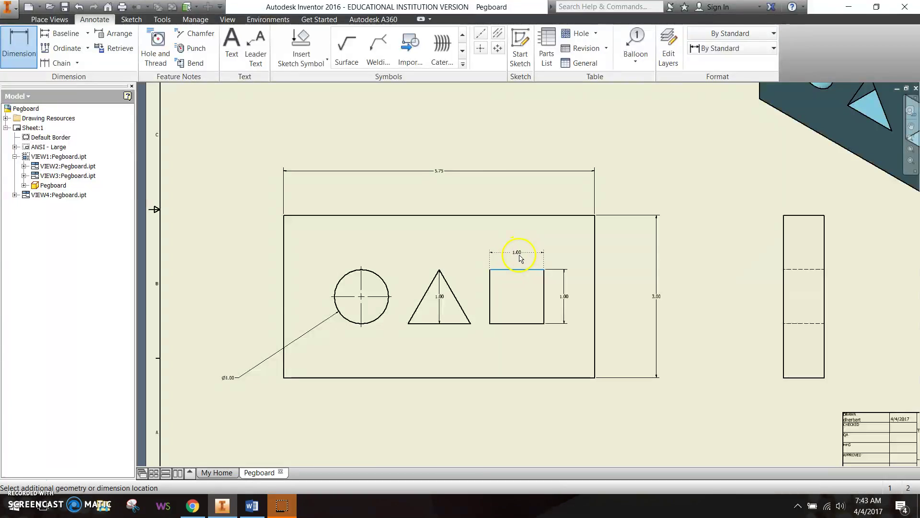
left_click(521, 254)
left_click(433, 292)
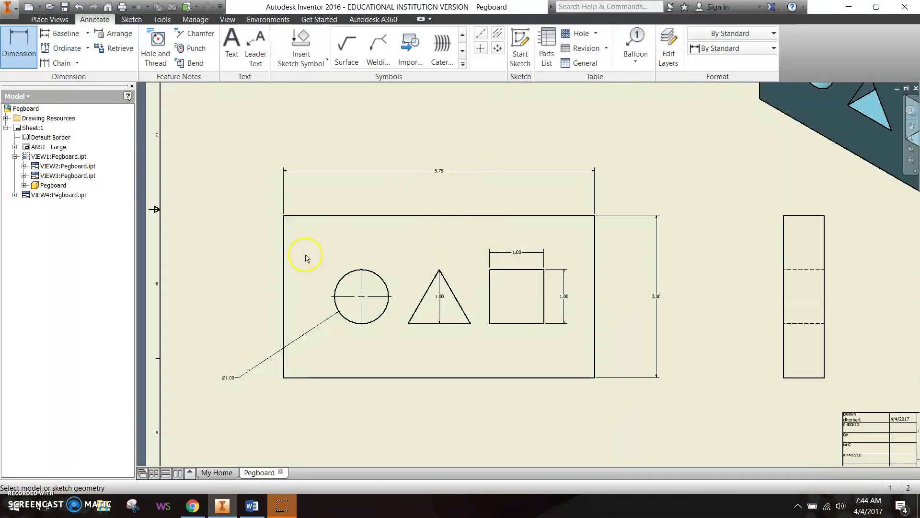
- Dimension the horizontal distance from the board's left edge to the circular hole's center, placing it above the board
left_click(285, 310)
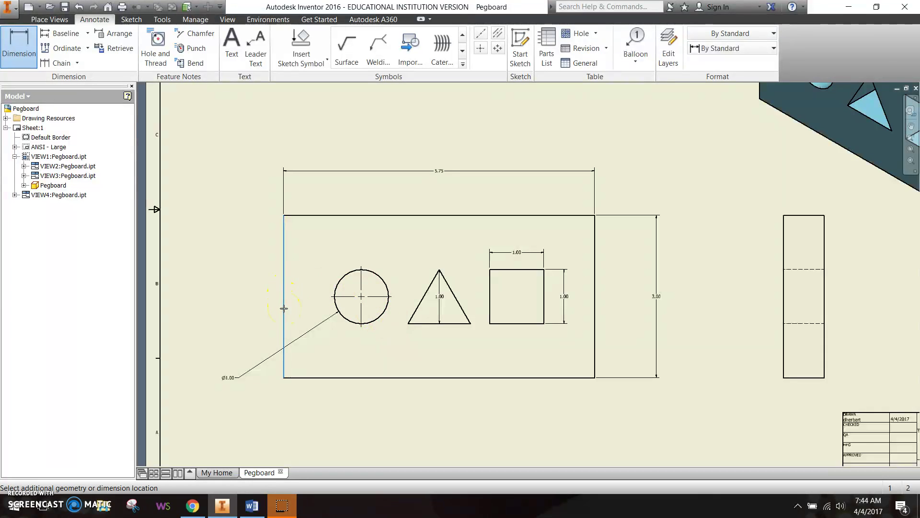
left_click(361, 296)
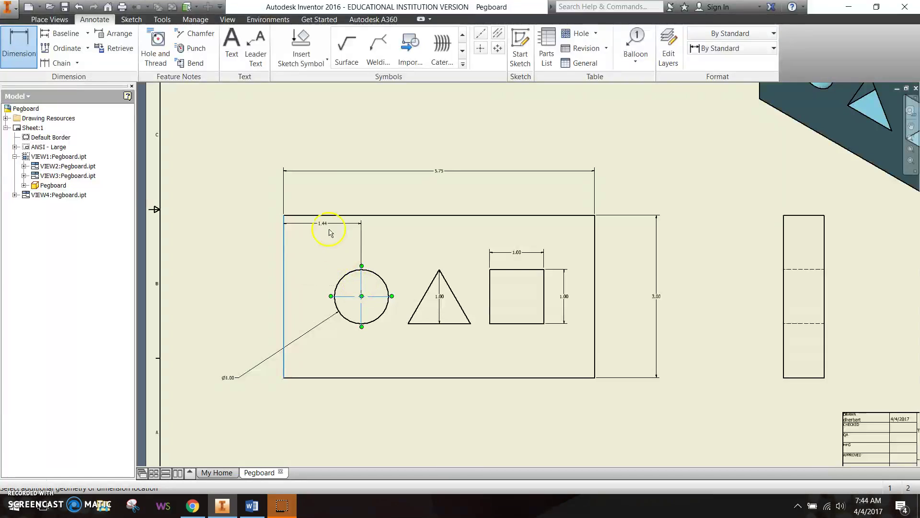
left_click(323, 194)
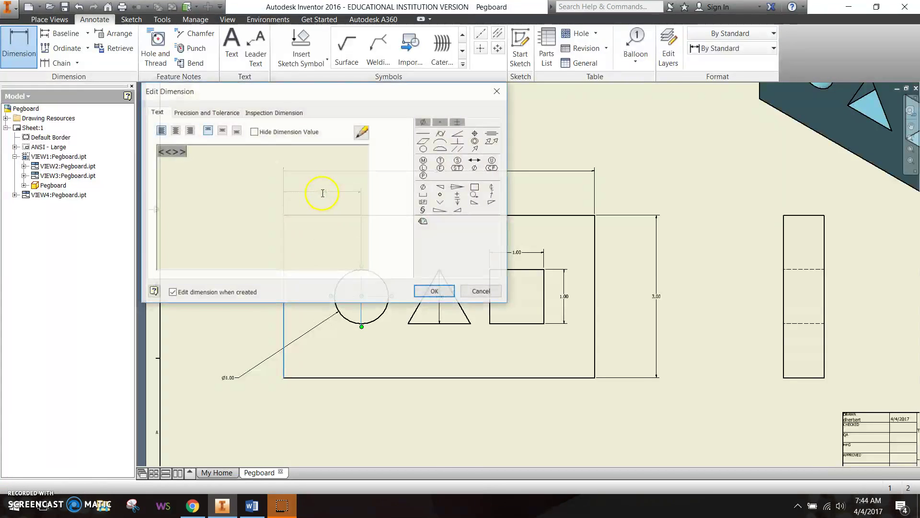
left_click(435, 292)
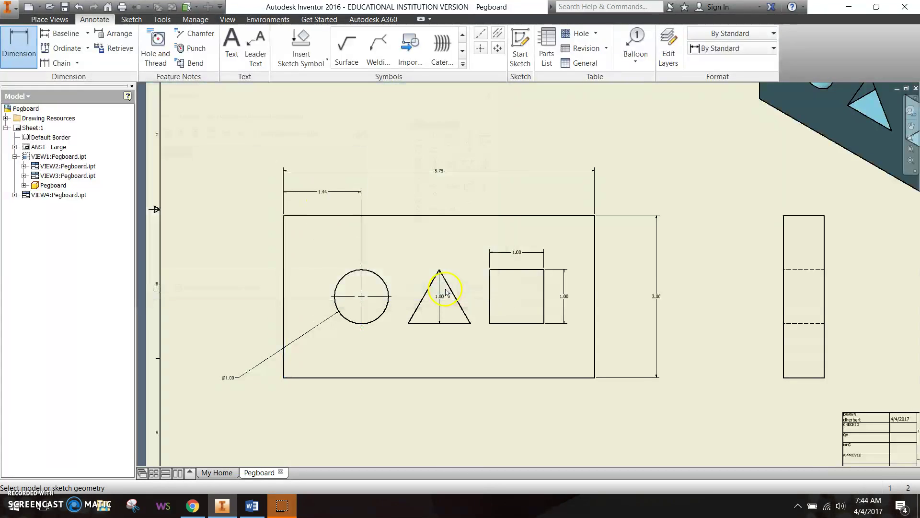
- Dimension the horizontal distance from the board's left edge to the triangle's apex, between the circle's location and overall width dimensions
left_click(284, 247)
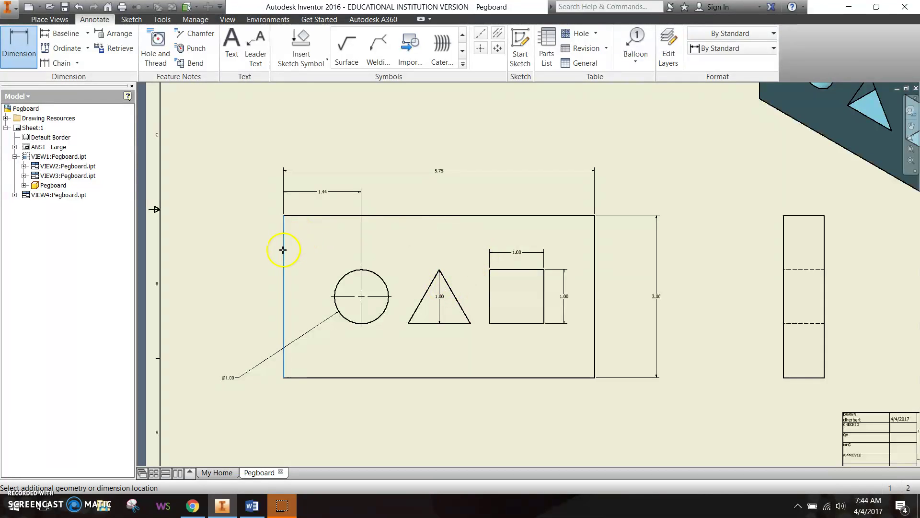
left_click(439, 270)
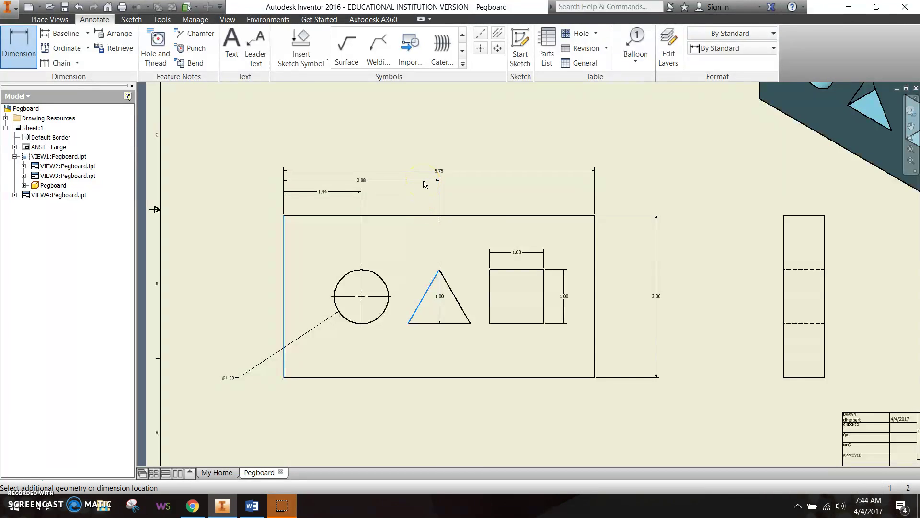
left_click(424, 184)
left_click(432, 290)
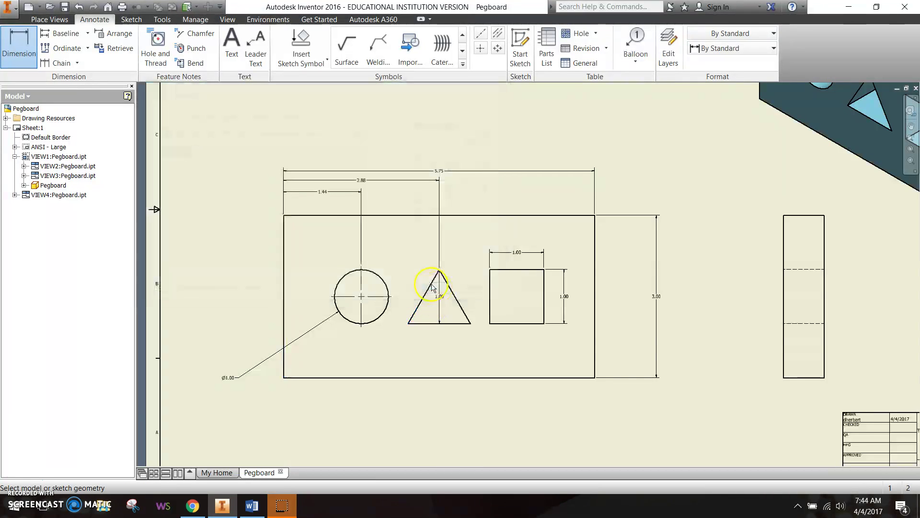
- Try moving the horizontal location dimensions of the triangle and circle above the overall width dimension
right_click(361, 179)
left_click(389, 179)
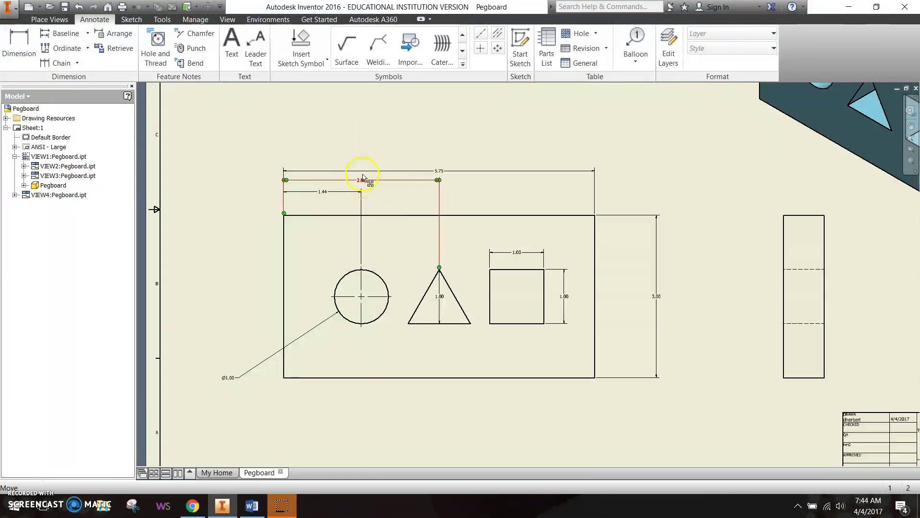
left_click_drag(362, 179, 361, 145)
left_click(540, 215)
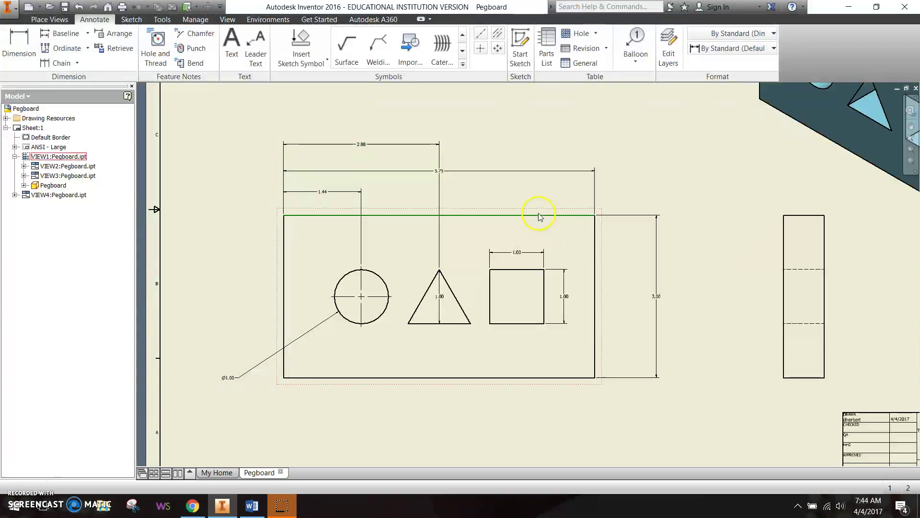
left_click_drag(325, 194, 322, 157)
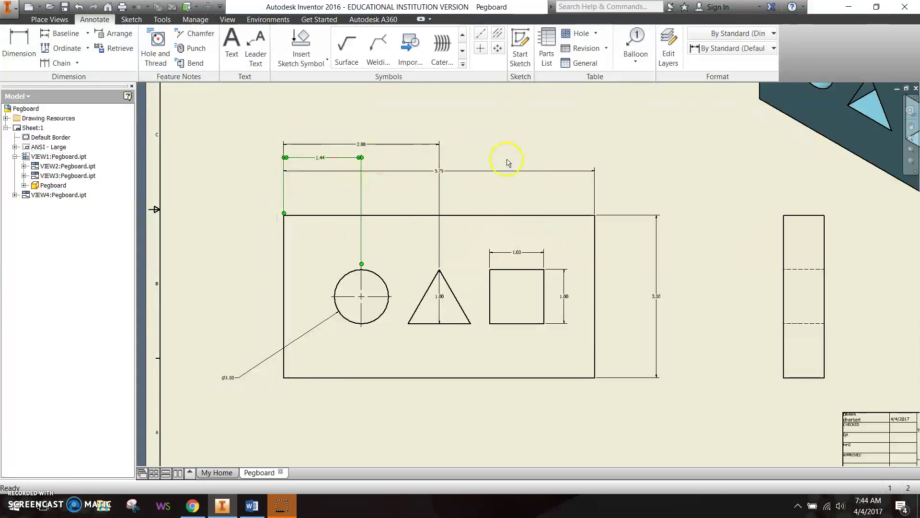
- Stack the circle and triangle location dimensions back beneath the overall width dimension, and raise the overall width dimension to space them out
left_click_drag(321, 158, 323, 196)
left_click_drag(359, 147, 360, 181)
left_click_drag(420, 182, 441, 161)
left_click(456, 187)
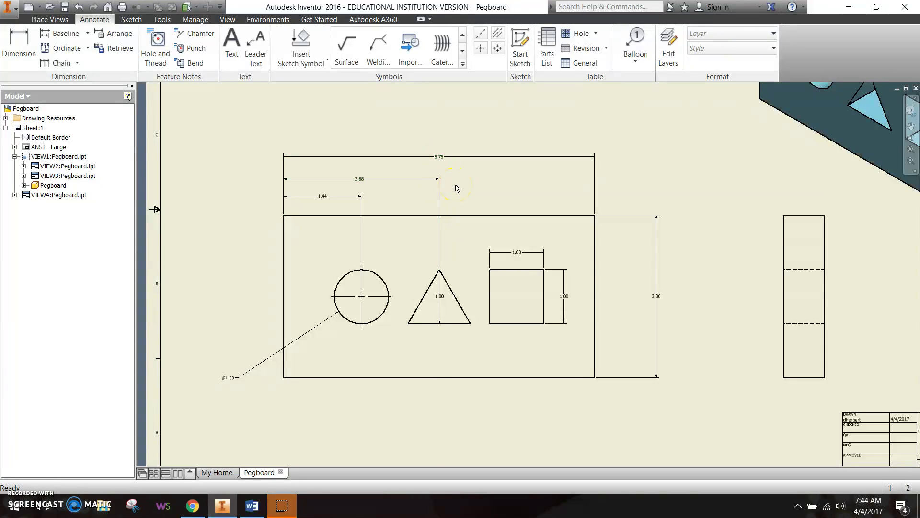
- Dimension the horizontal distance from the square hole's right edge to the board's right edge, placing it above the board
left_click(22, 50)
left_click(22, 46)
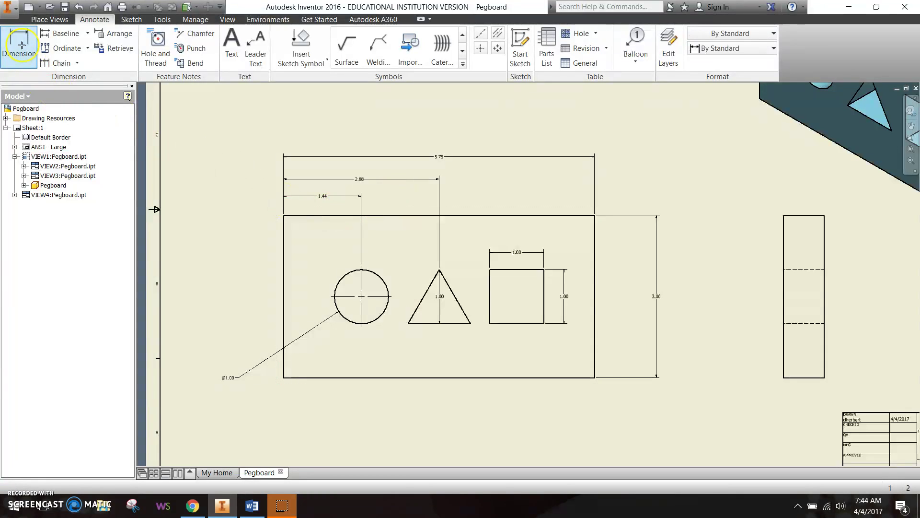
left_click(595, 295)
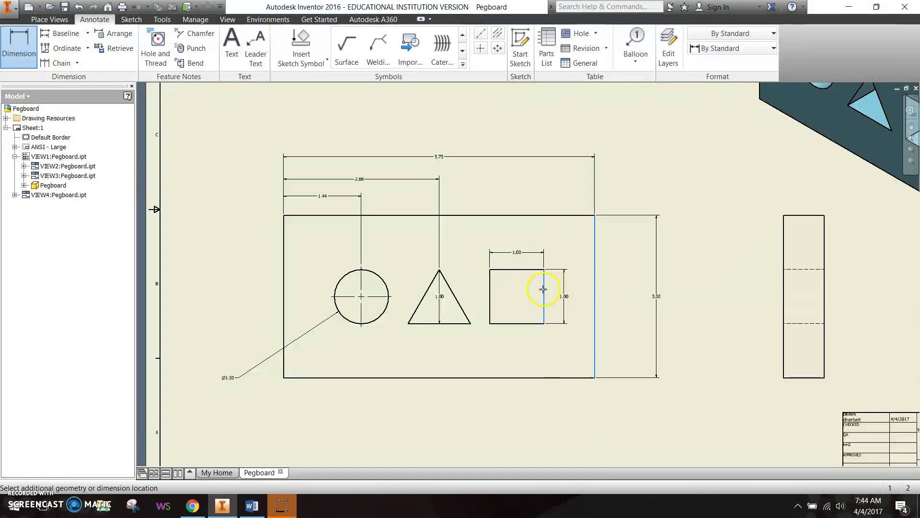
left_click(564, 276)
left_click(567, 200)
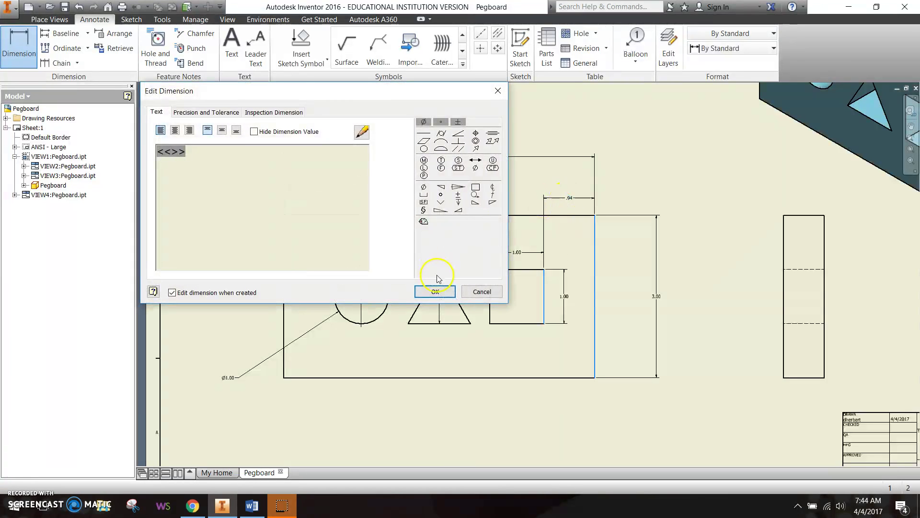
left_click(435, 292)
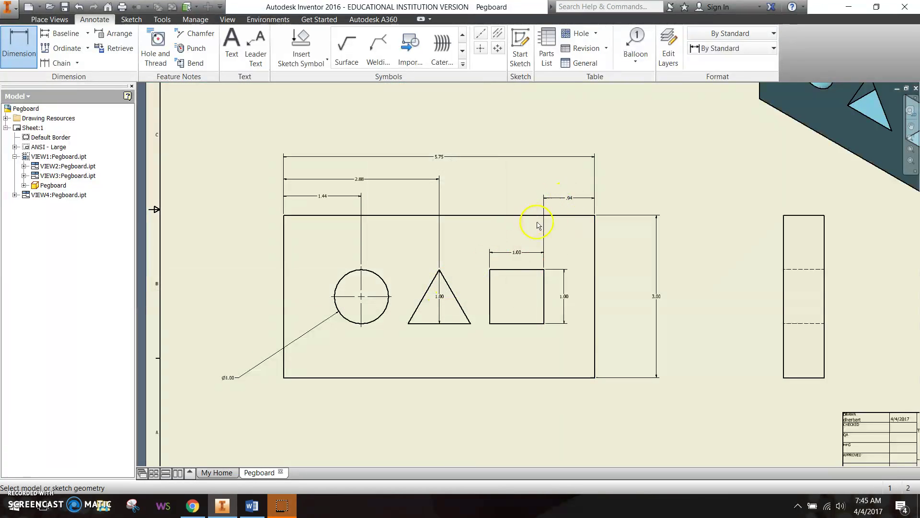
- Dimension the vertical distance from the board's bottom edge to the circular hole's center, placing it left of the board
mouse_move(497, 242)
middle_mouse_down()
mouse_move(520, 232)
mouse_move(530, 250)
middle_mouse_up()
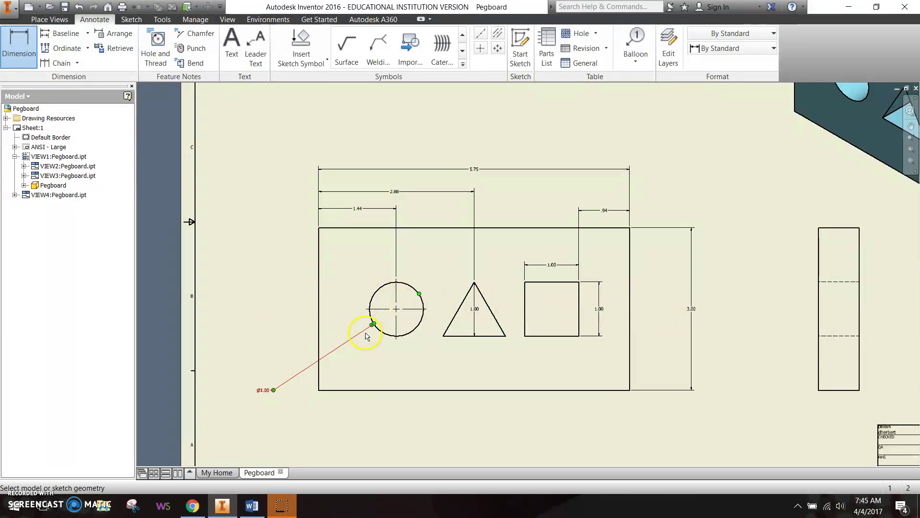
left_click(344, 389)
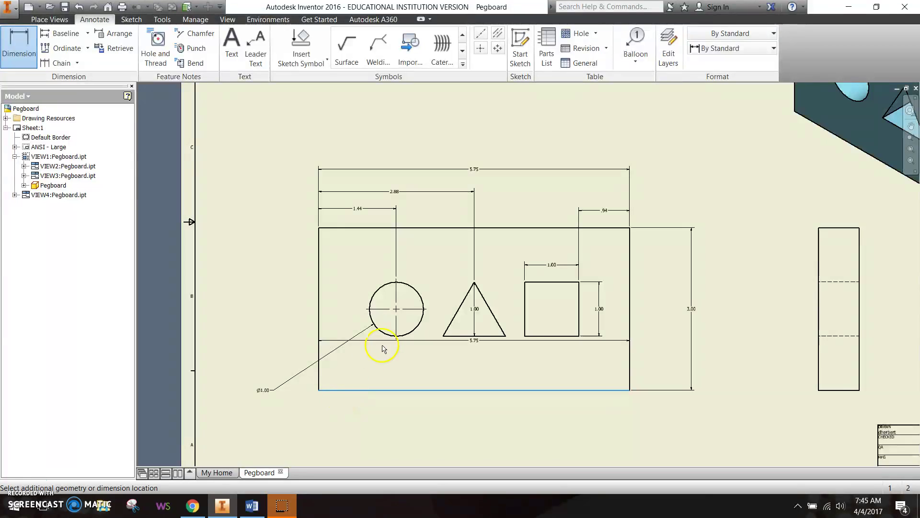
left_click(396, 309)
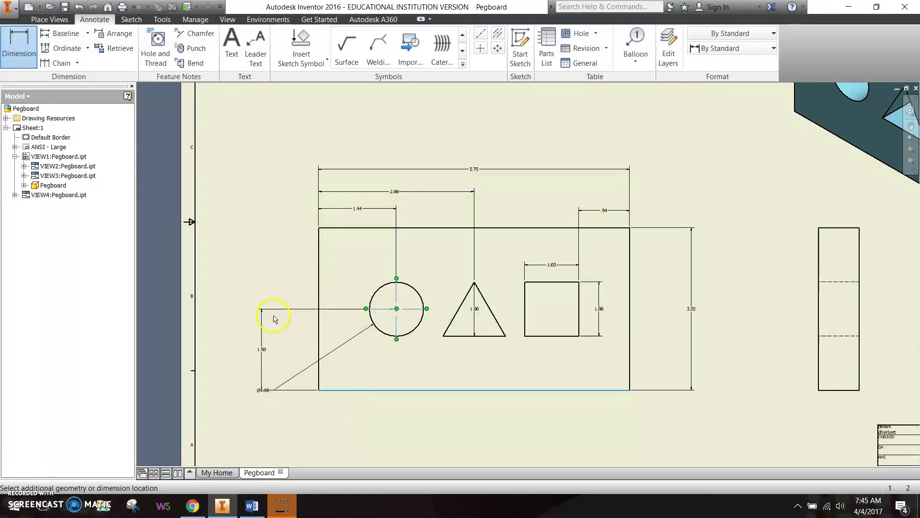
left_click(303, 335)
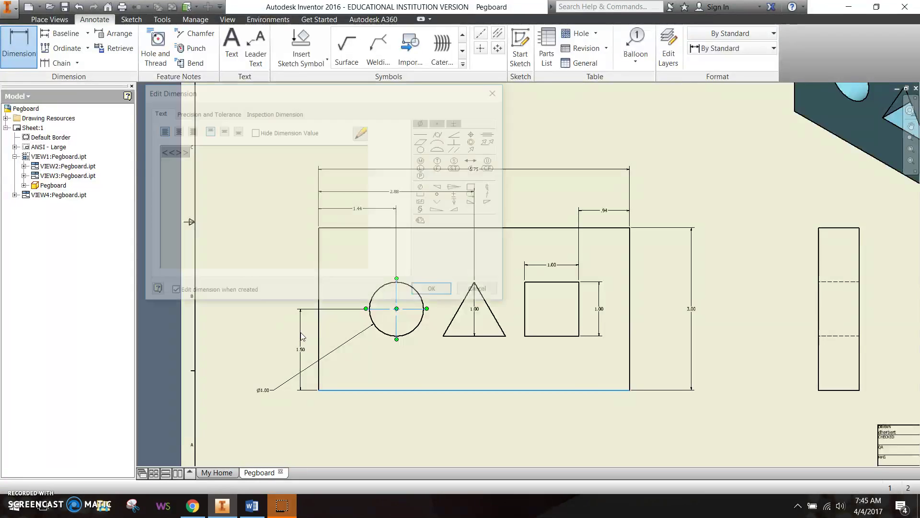
left_click(444, 292)
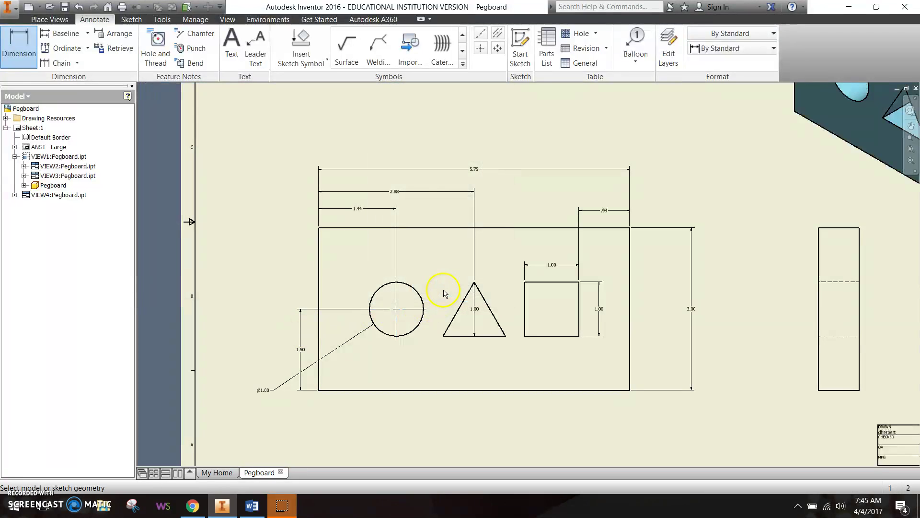
- Dimension the vertical distance from the board's bottom edge to the square hole's bottom edge, placing it between the board and its overall height dimension
left_click(559, 389)
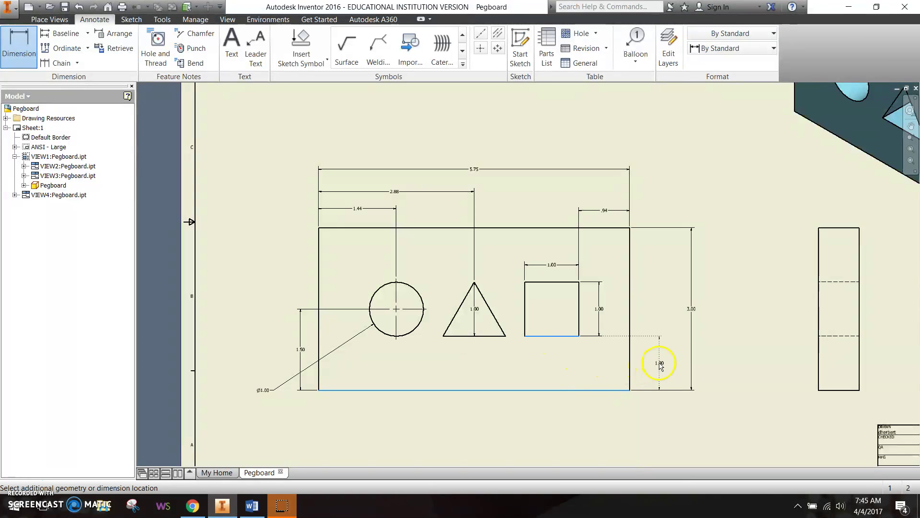
left_click(660, 364)
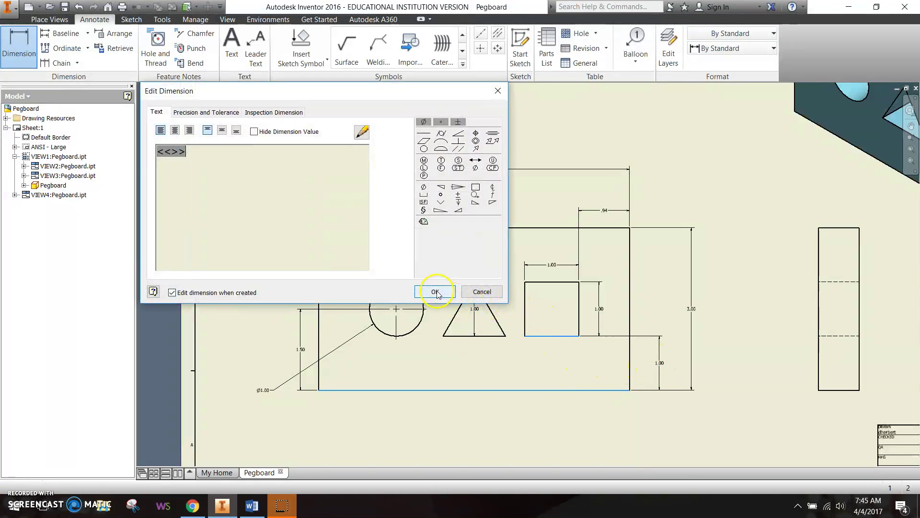
left_click(435, 293)
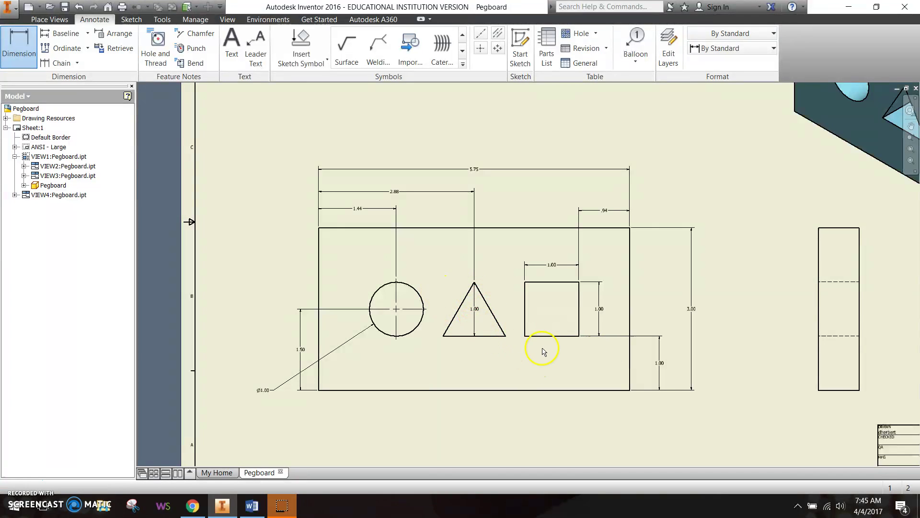
- Inspect the triangular and square holes' bottom edges up close, and check the dimensioned views across the whole sheet
scroll(527, 341, "up", 5)
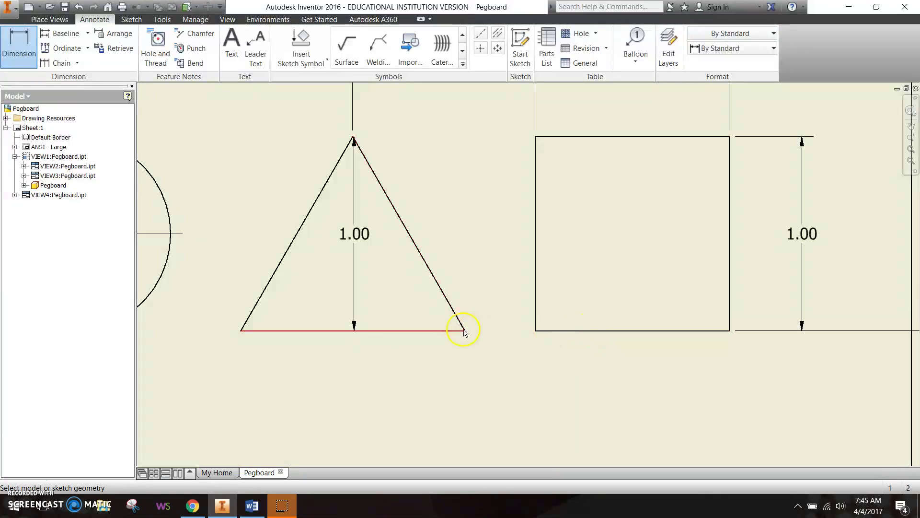
scroll(546, 332, "down", 3)
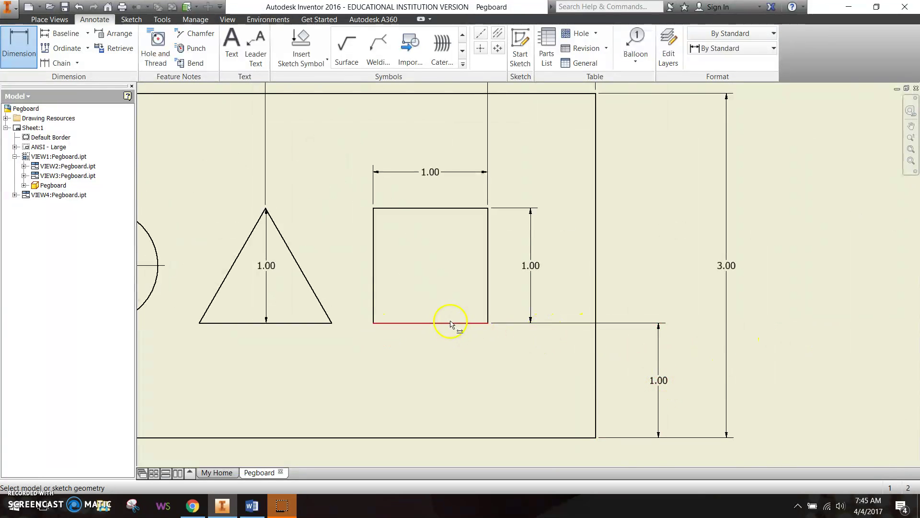
scroll(275, 329, "down", 3)
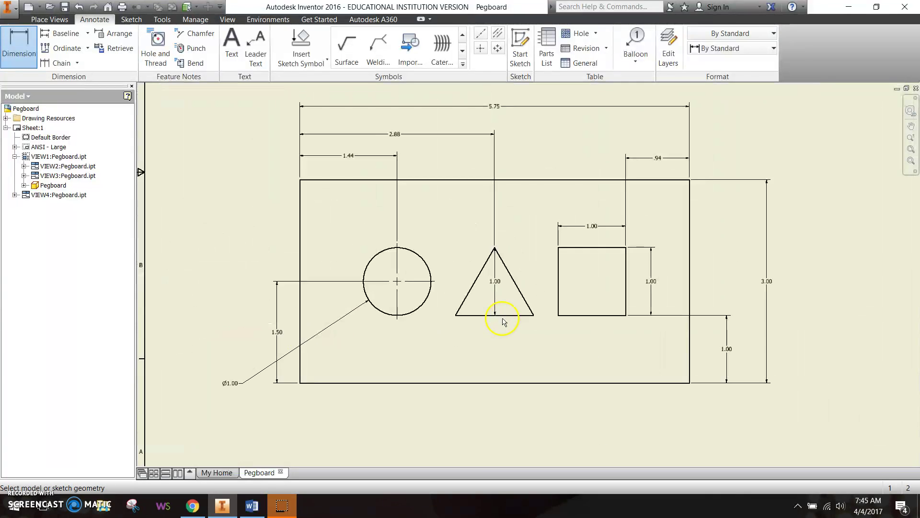
scroll(503, 321, "down", 3)
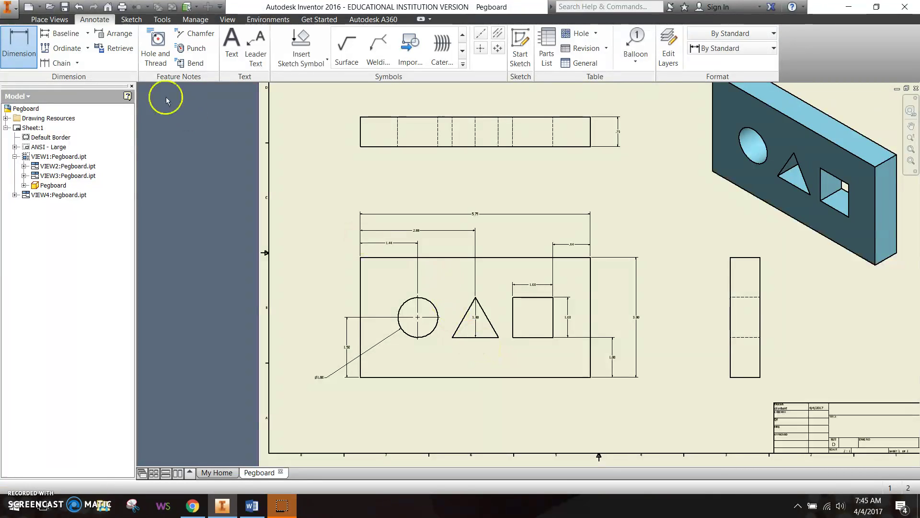
scroll(480, 217, "down", 3)
middle_click_drag(627, 233, 571, 261)
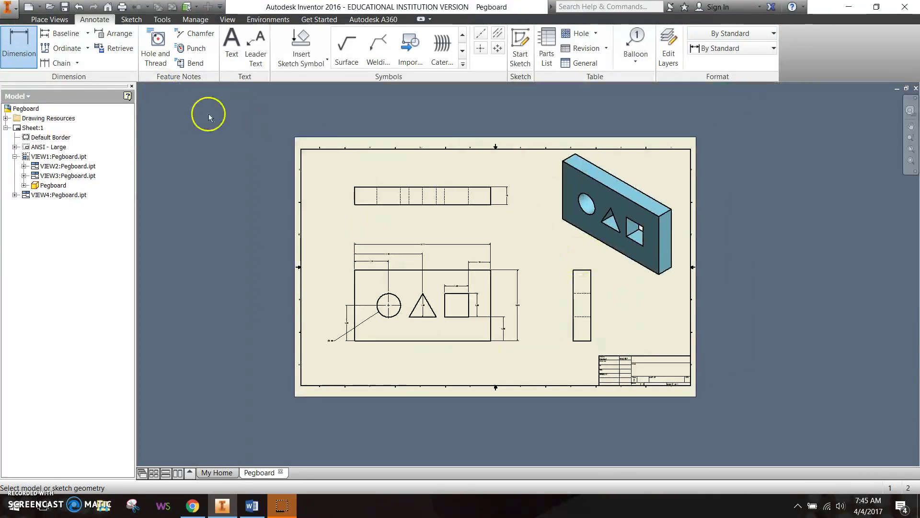
- Begin saving the drawing and enter Pegboard Drawing as its file name
left_click(8, 7)
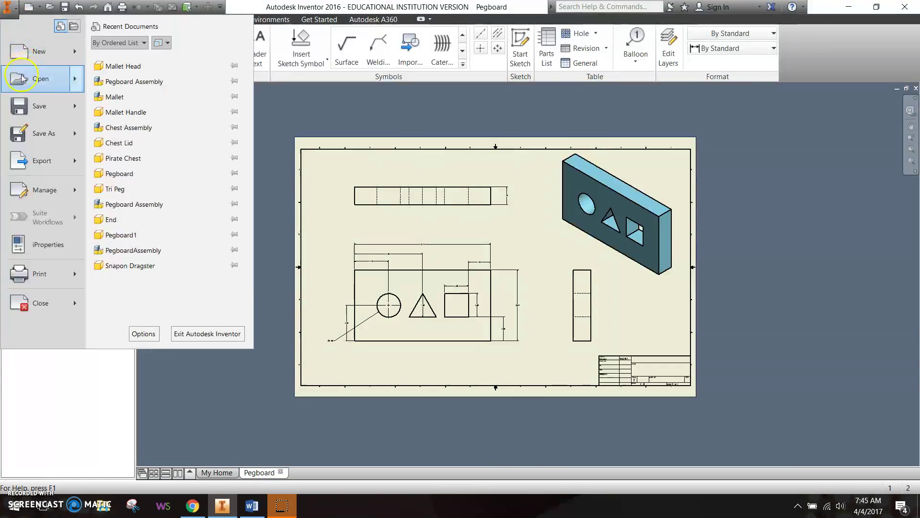
left_click(29, 106)
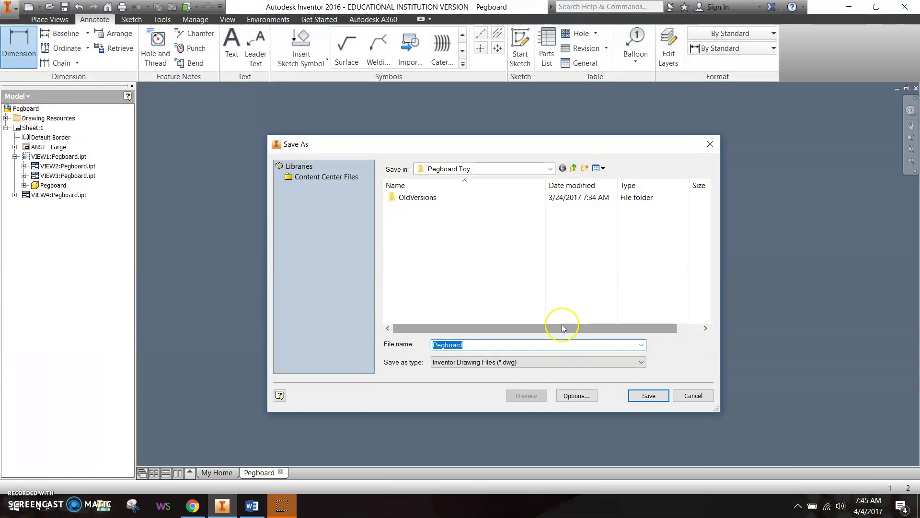
left_click(523, 344)
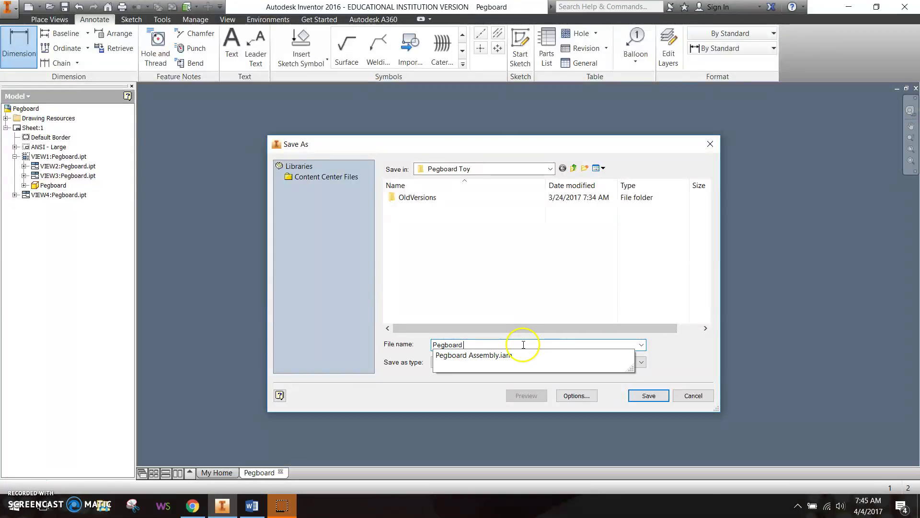
type("Drawing")
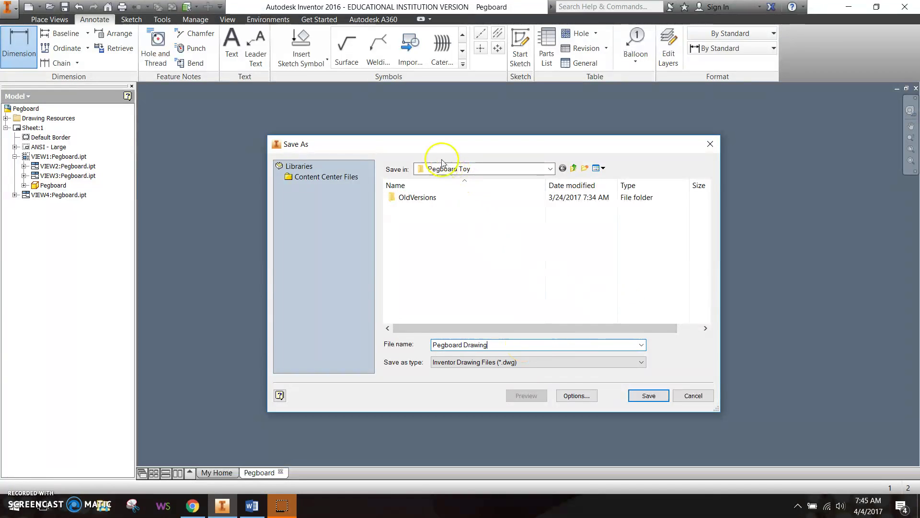
- Choose the Pegboard Toy folder inside Documents > DM as the save location and save the drawing as an Inventor Drawing File (*.dwg)
left_click(463, 169)
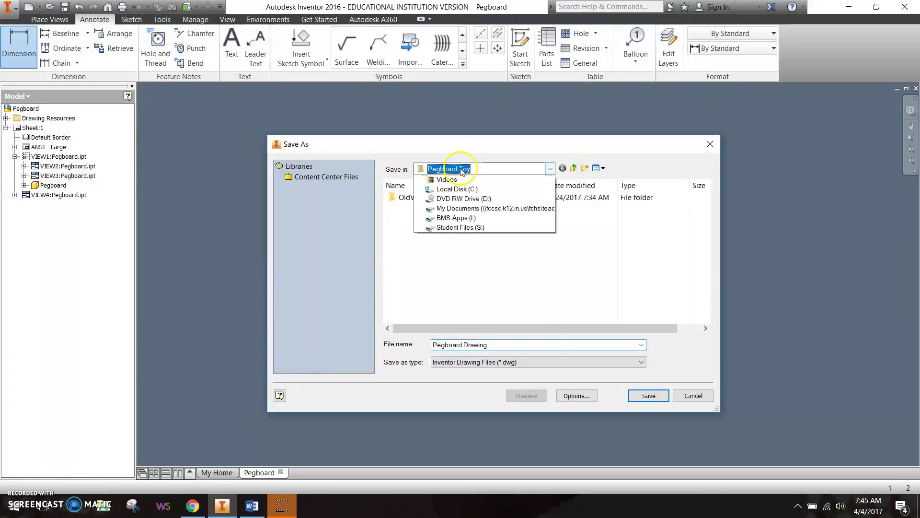
left_click(496, 226)
left_click(476, 170)
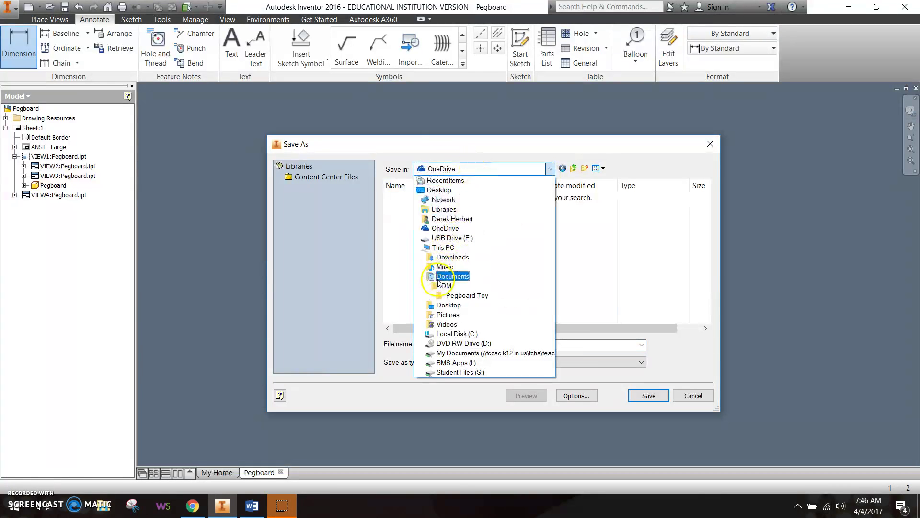
left_click(439, 281)
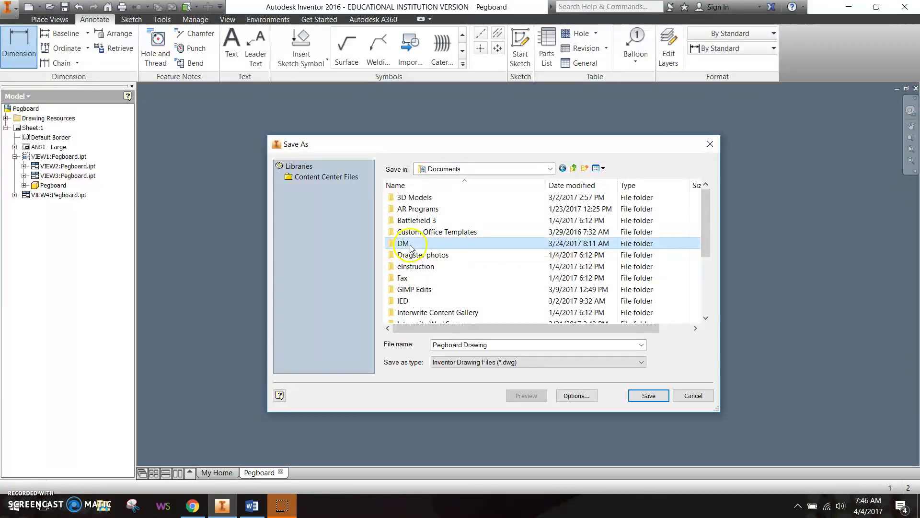
double_click(422, 242)
double_click(472, 218)
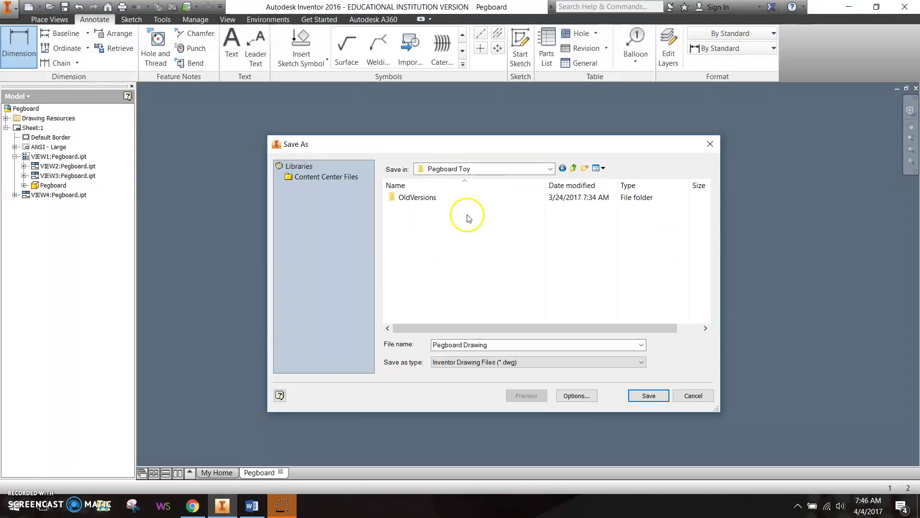
left_click(655, 395)
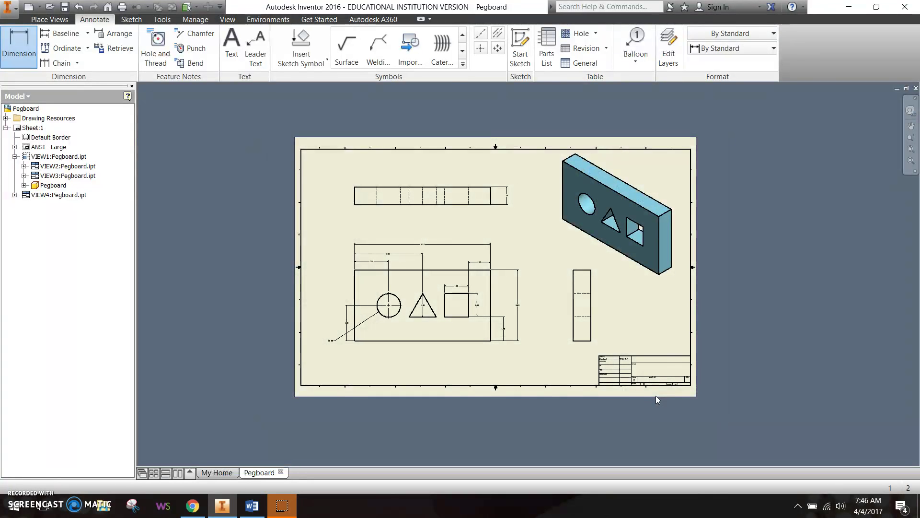